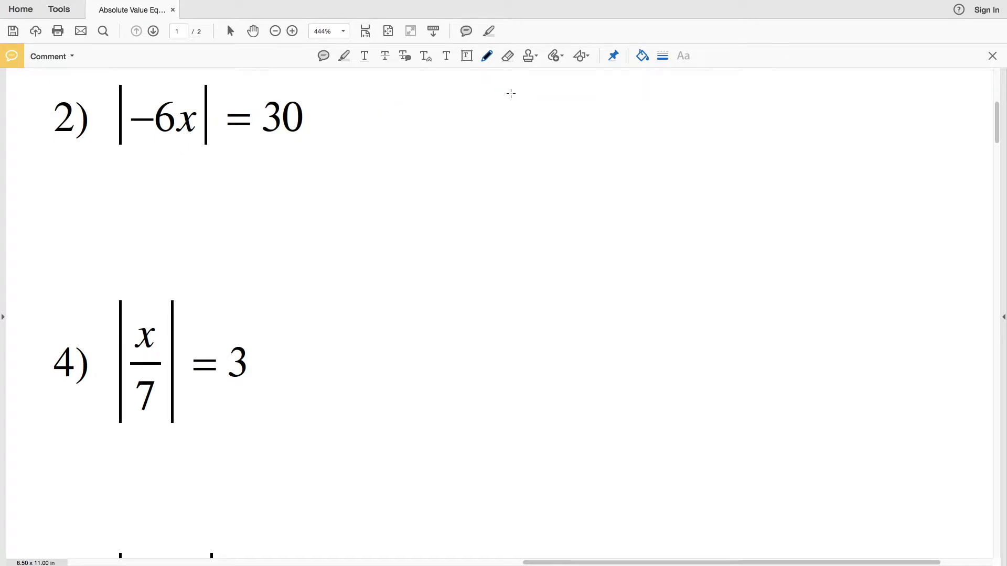
In green, underline −6x in problem 2 and write -30 or 30 beneath it
{"action": "left_click", "coordinate": [642, 56]}
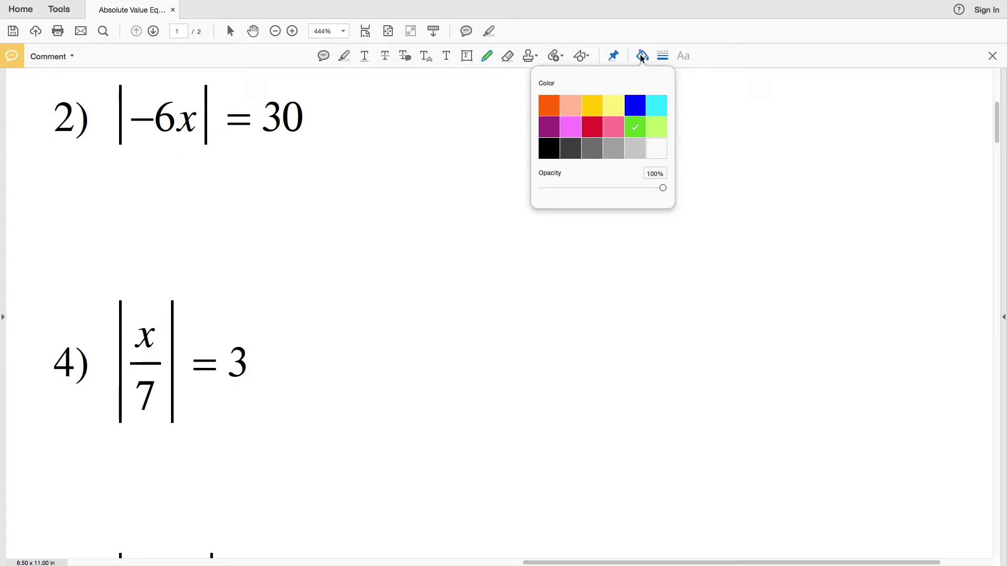
{"action": "left_click", "coordinate": [633, 127]}
{"action": "left_click_drag", "start_coordinate": [141, 140], "coordinate": [192, 142]}
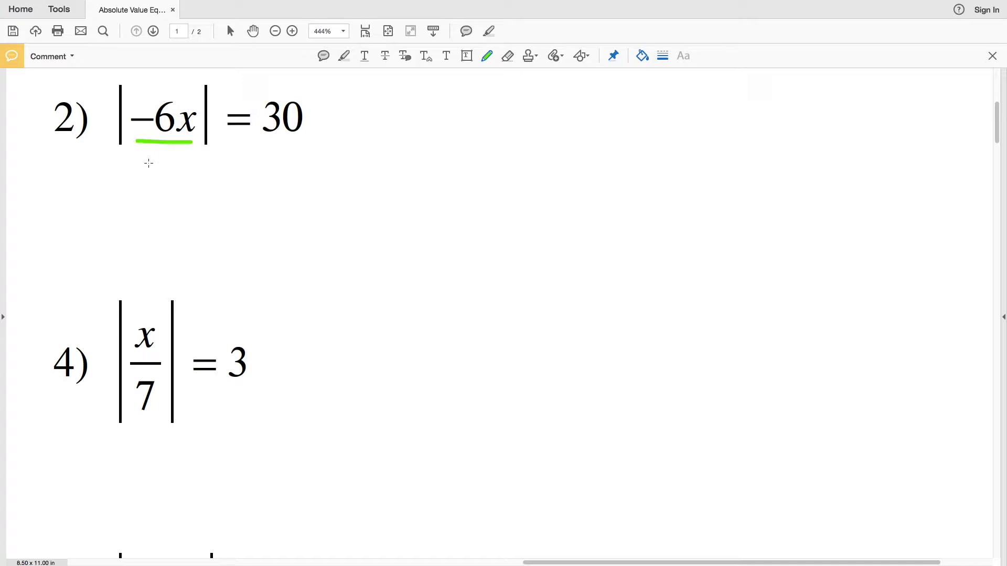
{"action": "mouse_move", "coordinate": [141, 160]}
{"action": "left_mouse_down"}
{"action": "mouse_move", "coordinate": [150, 167]}
{"action": "mouse_move", "coordinate": [138, 178]}
{"action": "mouse_move", "coordinate": [159, 162]}
{"action": "mouse_move", "coordinate": [241, 167]}
{"action": "left_mouse_up"}
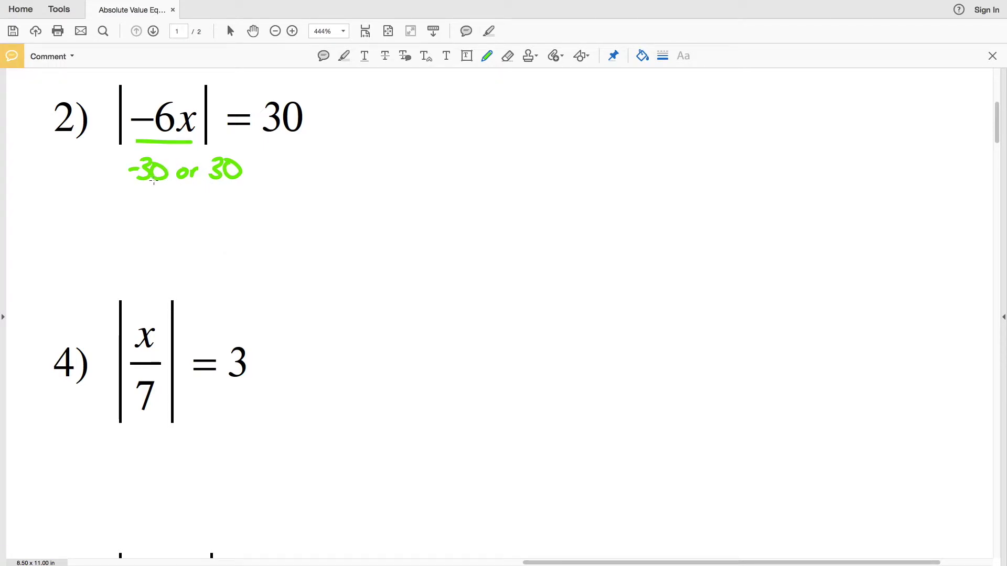
{"action": "mouse_move", "coordinate": [282, 89]}
{"action": "left_mouse_down"}
{"action": "mouse_move", "coordinate": [257, 133]}
{"action": "mouse_move", "coordinate": [291, 90]}
{"action": "left_mouse_up"}
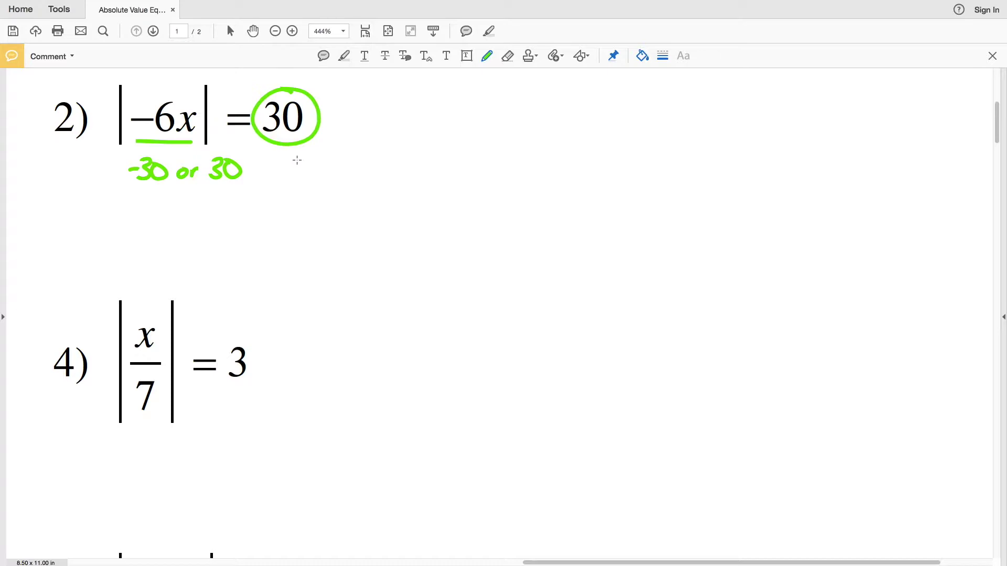
{"action": "key", "text": "ctrl+z"}
In red, write -6x = -30 beside problem 2 and start dividing by -6
{"action": "left_click", "coordinate": [643, 56]}
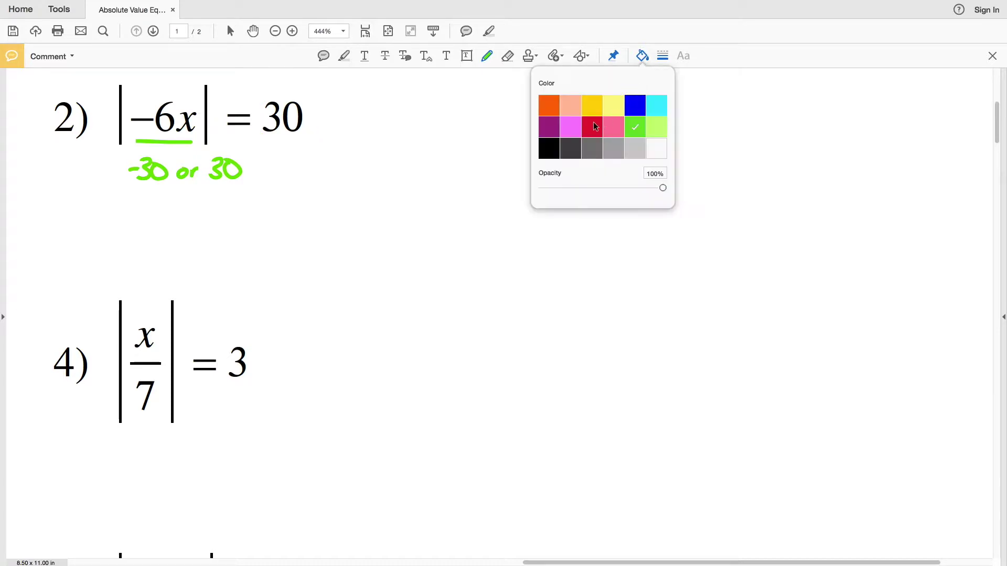
{"action": "left_click", "coordinate": [592, 126]}
{"action": "left_click", "coordinate": [643, 56]}
{"action": "left_click_drag", "start_coordinate": [397, 109], "coordinate": [454, 126]}
{"action": "mouse_move", "coordinate": [457, 106]}
{"action": "left_mouse_down"}
{"action": "mouse_move", "coordinate": [439, 124]}
{"action": "mouse_move", "coordinate": [489, 103]}
{"action": "left_mouse_up"}
{"action": "left_click_drag", "start_coordinate": [478, 113], "coordinate": [522, 110]}
{"action": "left_click_drag", "start_coordinate": [525, 100], "coordinate": [523, 123]}
{"action": "mouse_move", "coordinate": [557, 100]}
{"action": "left_mouse_down"}
{"action": "mouse_move", "coordinate": [556, 124]}
{"action": "mouse_move", "coordinate": [556, 100]}
{"action": "left_mouse_up"}
{"action": "left_click_drag", "start_coordinate": [400, 134], "coordinate": [452, 138]}
{"action": "left_click_drag", "start_coordinate": [396, 156], "coordinate": [417, 155]}
{"action": "left_click_drag", "start_coordinate": [428, 146], "coordinate": [424, 161]}
Divide -30 by -6 as well and write x = 5 in red
{"action": "mouse_move", "coordinate": [532, 136]}
{"action": "left_mouse_down"}
{"action": "mouse_move", "coordinate": [558, 137]}
{"action": "mouse_move", "coordinate": [548, 148]}
{"action": "left_mouse_up"}
{"action": "left_click_drag", "start_coordinate": [557, 142], "coordinate": [554, 156]}
{"action": "left_click_drag", "start_coordinate": [448, 193], "coordinate": [464, 208]}
{"action": "mouse_move", "coordinate": [463, 192]}
{"action": "left_mouse_down"}
{"action": "mouse_move", "coordinate": [447, 208]}
{"action": "mouse_move", "coordinate": [493, 192]}
{"action": "left_mouse_up"}
{"action": "mouse_move", "coordinate": [482, 198]}
{"action": "left_mouse_down"}
{"action": "mouse_move", "coordinate": [515, 201]}
{"action": "mouse_move", "coordinate": [530, 180]}
{"action": "left_mouse_up"}
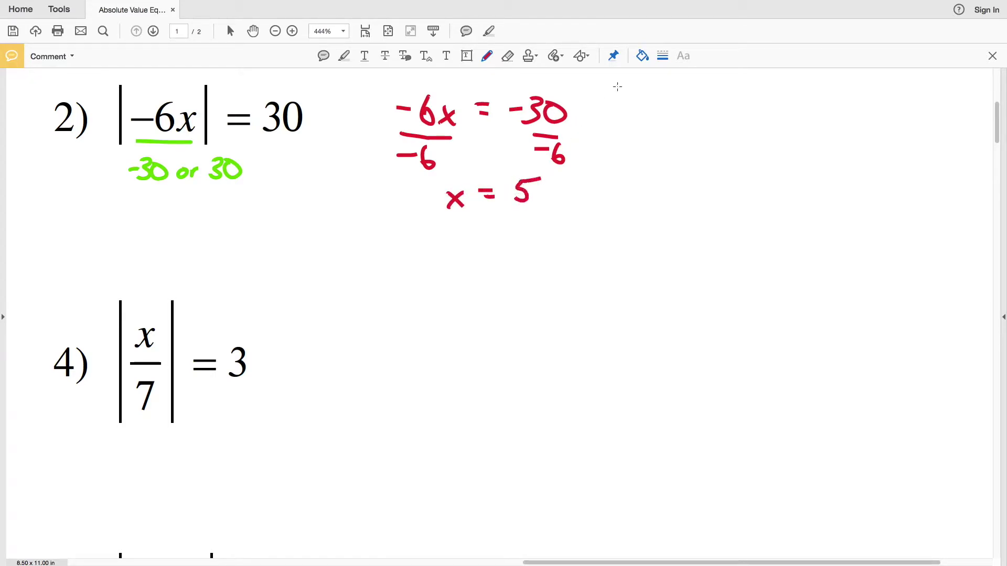
In blue, write the second case -6x = 30 below x = 5
{"action": "left_click", "coordinate": [643, 56]}
{"action": "left_click", "coordinate": [632, 106]}
{"action": "left_click_drag", "start_coordinate": [403, 246], "coordinate": [416, 246]}
{"action": "left_click_drag", "start_coordinate": [428, 231], "coordinate": [424, 247]}
{"action": "left_click_drag", "start_coordinate": [444, 239], "coordinate": [456, 254]}
{"action": "mouse_move", "coordinate": [457, 239]}
{"action": "left_mouse_down"}
{"action": "mouse_move", "coordinate": [444, 254]}
{"action": "mouse_move", "coordinate": [502, 236]}
{"action": "left_mouse_up"}
{"action": "mouse_move", "coordinate": [488, 243]}
{"action": "left_mouse_down"}
{"action": "mouse_move", "coordinate": [530, 229]}
{"action": "mouse_move", "coordinate": [521, 242]}
{"action": "mouse_move", "coordinate": [545, 226]}
{"action": "left_mouse_up"}
{"action": "left_click_drag", "start_coordinate": [406, 265], "coordinate": [441, 263]}
Divide both blue sides by -6 and write x = -5
{"action": "left_click_drag", "start_coordinate": [413, 276], "coordinate": [426, 282]}
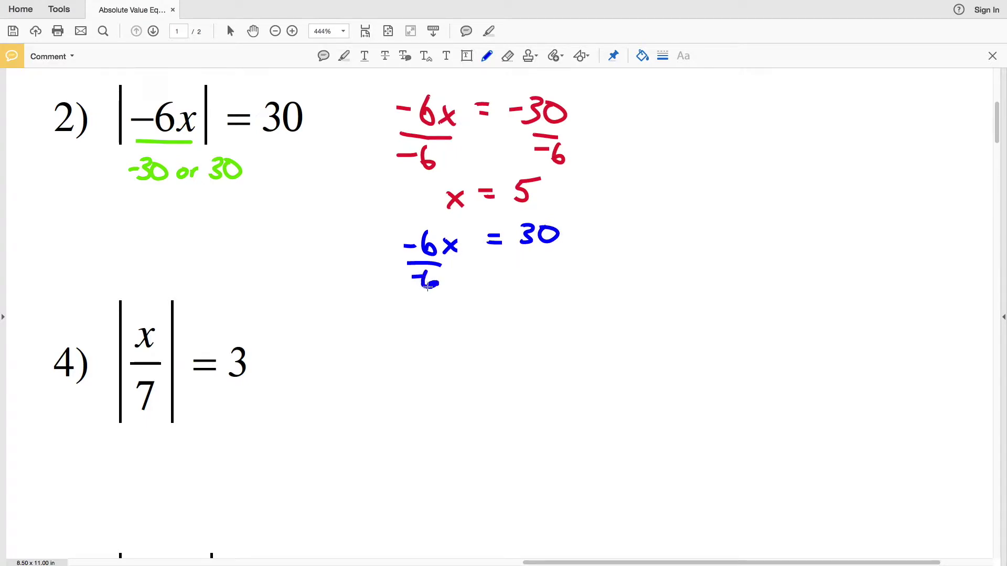
{"action": "left_click_drag", "start_coordinate": [525, 252], "coordinate": [546, 250]}
{"action": "left_click_drag", "start_coordinate": [522, 270], "coordinate": [539, 273]}
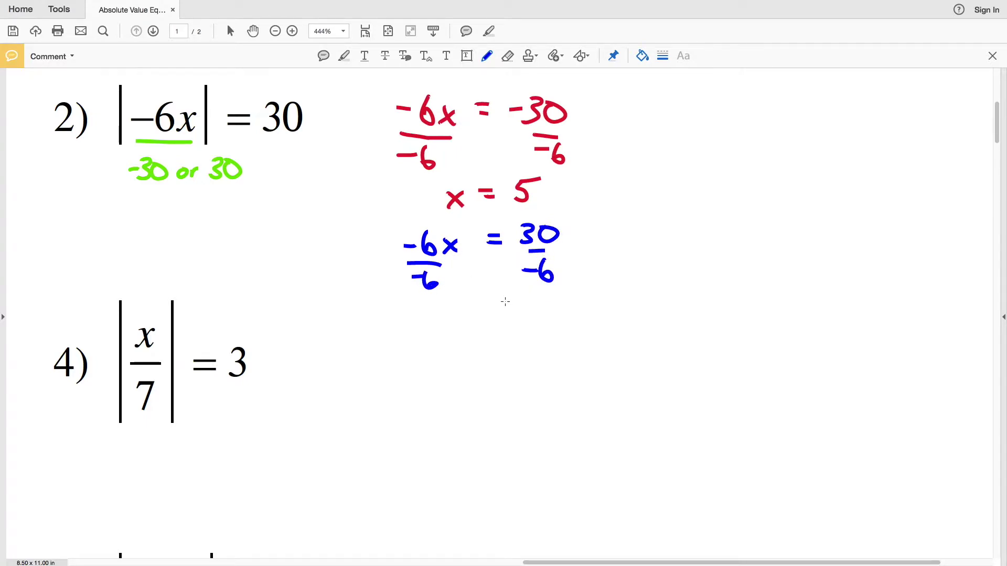
{"action": "left_click_drag", "start_coordinate": [452, 293], "coordinate": [464, 312]}
{"action": "left_click_drag", "start_coordinate": [465, 293], "coordinate": [450, 313]}
{"action": "mouse_move", "coordinate": [489, 295]}
{"action": "left_mouse_down"}
{"action": "mouse_move", "coordinate": [548, 293]}
{"action": "mouse_move", "coordinate": [542, 308]}
{"action": "mouse_move", "coordinate": [570, 288]}
{"action": "left_mouse_up"}
In black, write the final answer -5, 5 and box it
{"action": "left_click", "coordinate": [641, 56]}
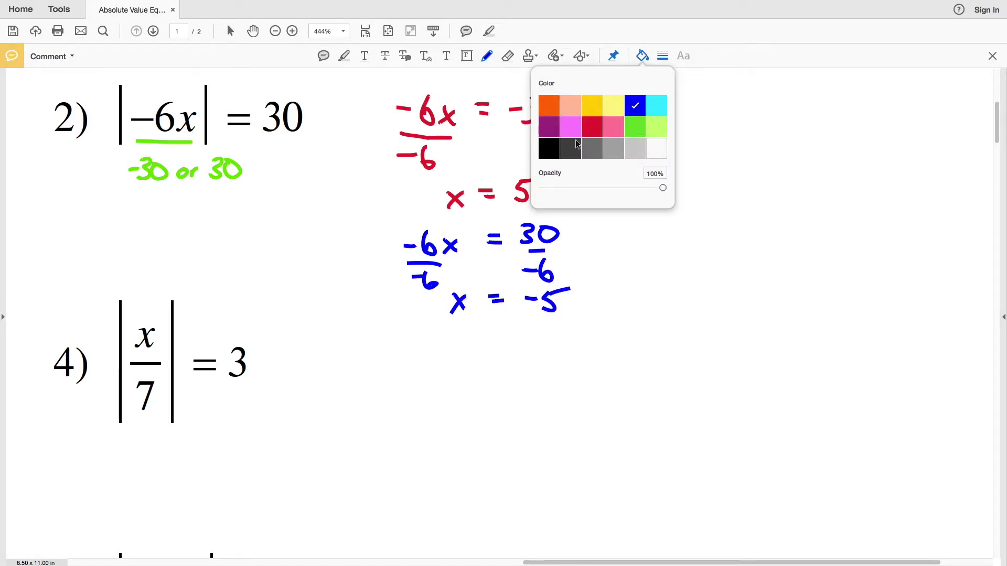
{"action": "left_click", "coordinate": [642, 56]}
{"action": "mouse_move", "coordinate": [677, 190]}
{"action": "left_mouse_down"}
{"action": "mouse_move", "coordinate": [694, 191]}
{"action": "mouse_move", "coordinate": [696, 203]}
{"action": "mouse_move", "coordinate": [733, 174]}
{"action": "mouse_move", "coordinate": [729, 216]}
{"action": "left_mouse_up"}
{"action": "mouse_move", "coordinate": [759, 179]}
{"action": "left_mouse_down"}
{"action": "mouse_move", "coordinate": [753, 200]}
{"action": "mouse_move", "coordinate": [787, 171]}
{"action": "left_mouse_up"}
{"action": "mouse_move", "coordinate": [681, 153]}
{"action": "left_mouse_down"}
{"action": "mouse_move", "coordinate": [664, 225]}
{"action": "mouse_move", "coordinate": [807, 151]}
{"action": "mouse_move", "coordinate": [676, 146]}
{"action": "left_mouse_up"}
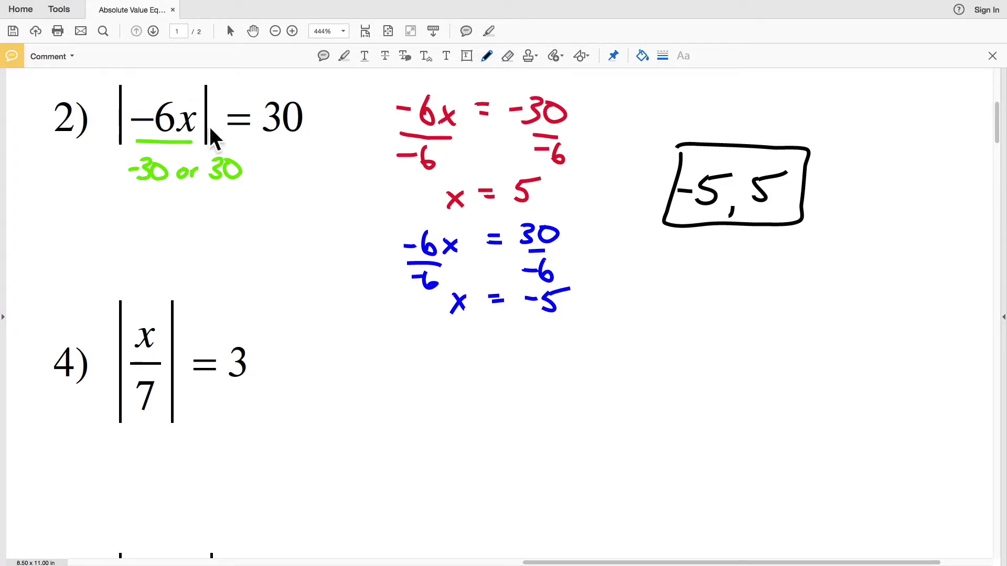
Scroll to problem 4, circle x/7 and write -3 or 3 beneath it
{"action": "scroll", "coordinate": [294, 410], "scroll_direction": "down", "scroll_amount": 2}
{"action": "scroll", "coordinate": [296, 414], "scroll_direction": "down", "scroll_amount": 5}
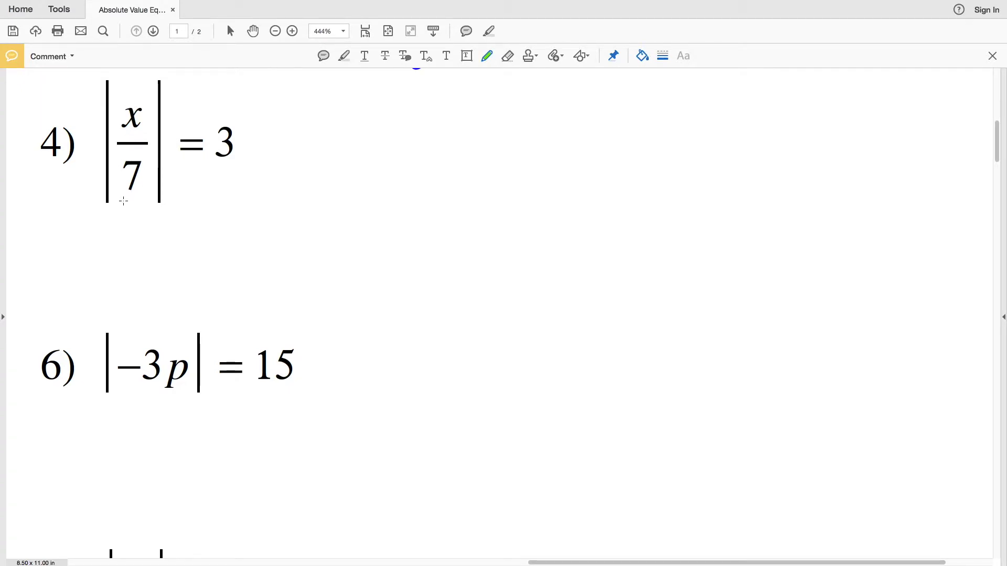
{"action": "mouse_move", "coordinate": [142, 97]}
{"action": "left_mouse_down"}
{"action": "mouse_move", "coordinate": [133, 201]}
{"action": "mouse_move", "coordinate": [130, 95]}
{"action": "left_mouse_up"}
{"action": "mouse_move", "coordinate": [109, 229]}
{"action": "left_mouse_down"}
{"action": "mouse_move", "coordinate": [139, 221]}
{"action": "mouse_move", "coordinate": [129, 236]}
{"action": "mouse_move", "coordinate": [166, 228]}
{"action": "left_mouse_up"}
{"action": "mouse_move", "coordinate": [170, 237]}
{"action": "left_mouse_down"}
{"action": "mouse_move", "coordinate": [203, 222]}
{"action": "mouse_move", "coordinate": [198, 236]}
{"action": "left_mouse_up"}
In red, write x/7 = -3 and multiply both sides by 7/1
{"action": "left_click", "coordinate": [641, 56]}
{"action": "left_click", "coordinate": [548, 128]}
{"action": "left_click_drag", "start_coordinate": [416, 95], "coordinate": [428, 111]}
{"action": "mouse_move", "coordinate": [427, 95]}
{"action": "left_mouse_down"}
{"action": "mouse_move", "coordinate": [416, 111]}
{"action": "mouse_move", "coordinate": [445, 122]}
{"action": "mouse_move", "coordinate": [423, 155]}
{"action": "left_mouse_up"}
{"action": "left_click_drag", "start_coordinate": [462, 113], "coordinate": [475, 111]}
{"action": "mouse_move", "coordinate": [462, 124]}
{"action": "left_mouse_down"}
{"action": "mouse_move", "coordinate": [516, 104]}
{"action": "mouse_move", "coordinate": [511, 131]}
{"action": "left_mouse_up"}
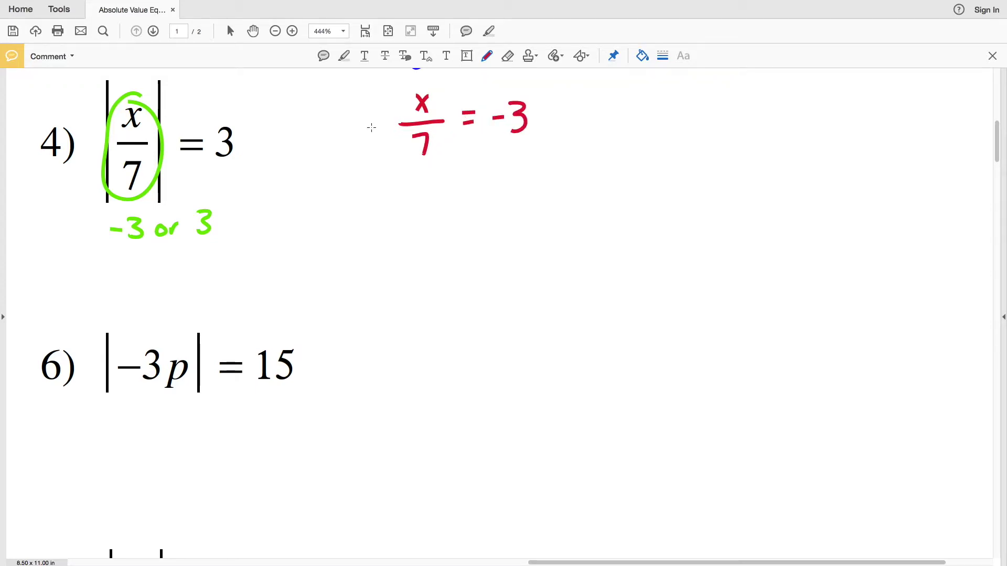
{"action": "mouse_move", "coordinate": [344, 97]}
{"action": "left_mouse_down"}
{"action": "mouse_move", "coordinate": [363, 100]}
{"action": "mouse_move", "coordinate": [359, 117]}
{"action": "left_mouse_up"}
{"action": "mouse_move", "coordinate": [347, 129]}
{"action": "left_mouse_down"}
{"action": "mouse_move", "coordinate": [371, 126]}
{"action": "mouse_move", "coordinate": [360, 157]}
{"action": "left_mouse_up"}
{"action": "mouse_move", "coordinate": [546, 115]}
{"action": "left_mouse_down"}
{"action": "mouse_move", "coordinate": [576, 101]}
{"action": "mouse_move", "coordinate": [577, 129]}
{"action": "left_mouse_up"}
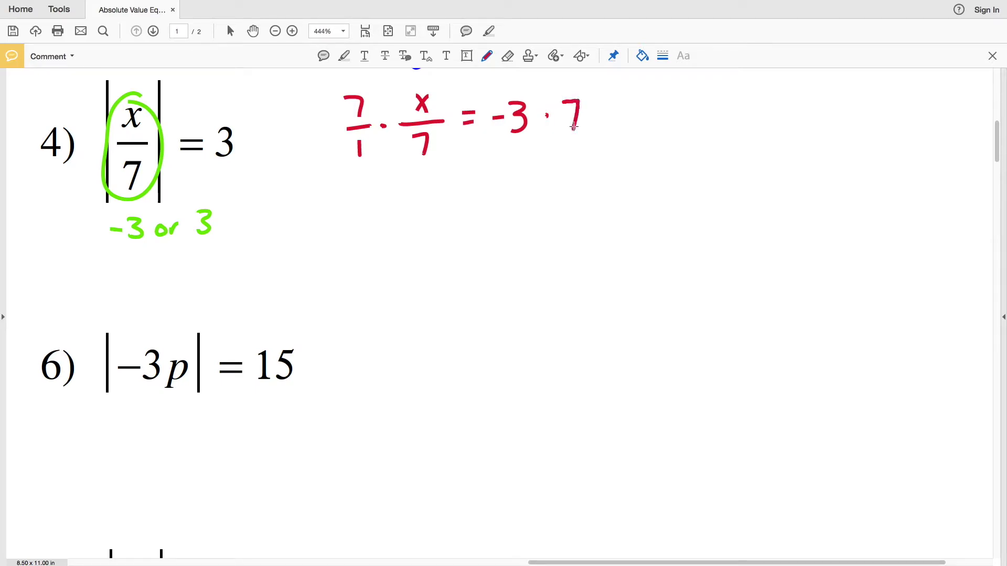
{"action": "left_click_drag", "start_coordinate": [412, 157], "coordinate": [437, 132]}
Cancel the 7s and write x = -21 below the red work
{"action": "left_click_drag", "start_coordinate": [350, 117], "coordinate": [377, 96]}
{"action": "left_click_drag", "start_coordinate": [421, 184], "coordinate": [440, 202]}
{"action": "left_click_drag", "start_coordinate": [439, 184], "coordinate": [421, 203]}
{"action": "left_click_drag", "start_coordinate": [468, 178], "coordinate": [485, 178]}
{"action": "left_click_drag", "start_coordinate": [473, 183], "coordinate": [488, 183]}
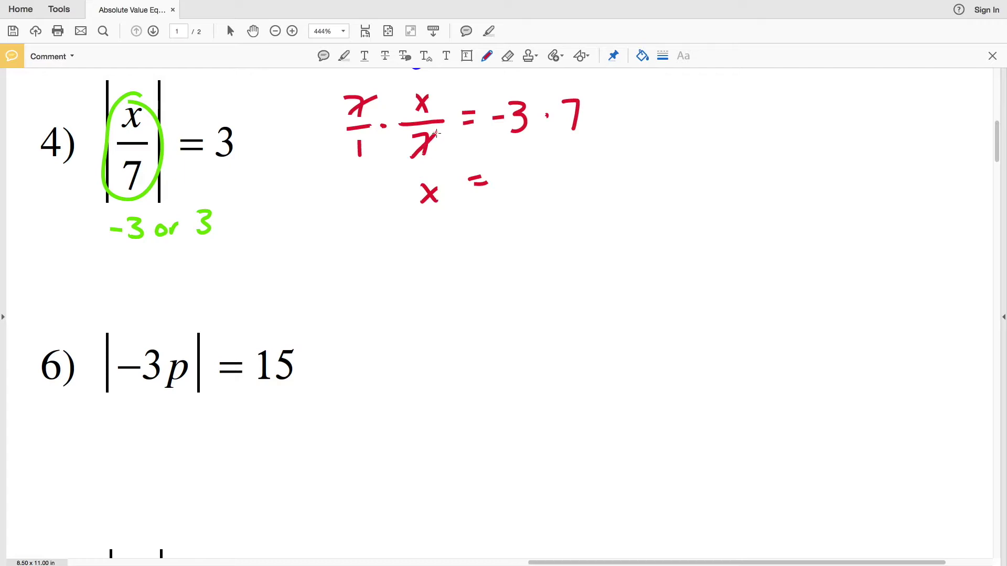
{"action": "left_click_drag", "start_coordinate": [439, 131], "coordinate": [399, 169]}
{"action": "left_click_drag", "start_coordinate": [386, 85], "coordinate": [334, 132]}
{"action": "left_click_drag", "start_coordinate": [513, 182], "coordinate": [528, 179]}
{"action": "mouse_move", "coordinate": [528, 169]}
{"action": "left_mouse_down"}
{"action": "mouse_move", "coordinate": [540, 166]}
{"action": "mouse_move", "coordinate": [560, 187]}
{"action": "left_mouse_up"}
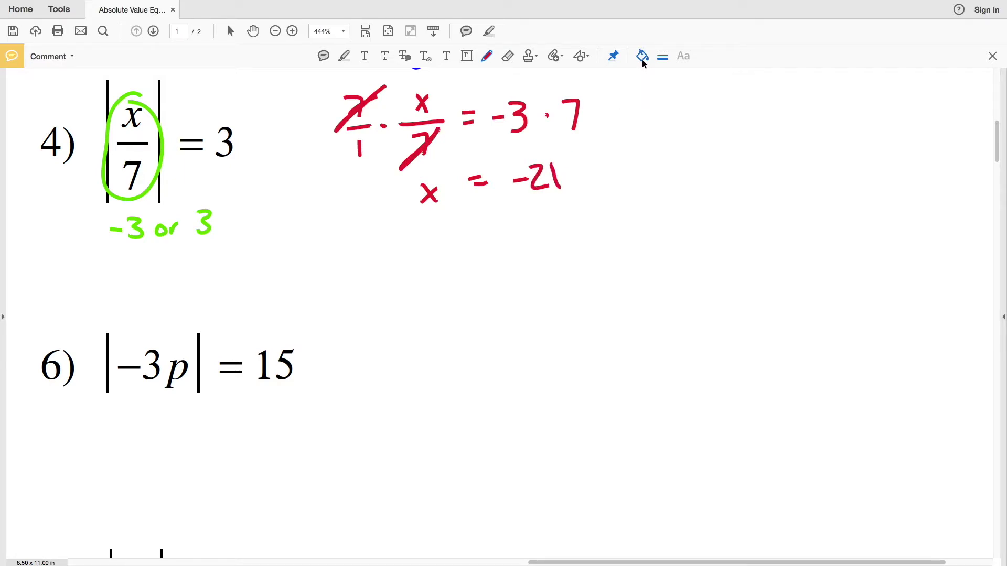
In blue, write x/7 = 3 and multiply both sides by 7/1
{"action": "mouse_move", "coordinate": [420, 230]}
{"action": "left_mouse_down"}
{"action": "mouse_move", "coordinate": [428, 247]}
{"action": "mouse_move", "coordinate": [418, 249]}
{"action": "mouse_move", "coordinate": [434, 256]}
{"action": "left_mouse_up"}
{"action": "mouse_move", "coordinate": [419, 266]}
{"action": "left_mouse_down"}
{"action": "mouse_move", "coordinate": [433, 265]}
{"action": "mouse_move", "coordinate": [430, 283]}
{"action": "left_mouse_up"}
{"action": "left_click_drag", "start_coordinate": [474, 251], "coordinate": [484, 250]}
{"action": "mouse_move", "coordinate": [474, 258]}
{"action": "left_mouse_down"}
{"action": "mouse_move", "coordinate": [526, 235]}
{"action": "mouse_move", "coordinate": [506, 265]}
{"action": "left_mouse_up"}
{"action": "left_click_drag", "start_coordinate": [393, 260], "coordinate": [367, 255]}
{"action": "mouse_move", "coordinate": [357, 264]}
{"action": "left_mouse_down"}
{"action": "mouse_move", "coordinate": [375, 264]}
{"action": "mouse_move", "coordinate": [366, 288]}
{"action": "left_mouse_up"}
{"action": "left_click", "coordinate": [554, 247]}
{"action": "left_click_drag", "start_coordinate": [571, 233], "coordinate": [582, 259]}
Cancel the two 7s and write x = 21 in blue
{"action": "left_click_drag", "start_coordinate": [451, 255], "coordinate": [416, 286]}
{"action": "left_click_drag", "start_coordinate": [383, 236], "coordinate": [362, 252]}
{"action": "mouse_move", "coordinate": [438, 309]}
{"action": "left_mouse_down"}
{"action": "mouse_move", "coordinate": [450, 325]}
{"action": "mouse_move", "coordinate": [433, 330]}
{"action": "left_mouse_up"}
{"action": "left_click_drag", "start_coordinate": [473, 304], "coordinate": [529, 314]}
{"action": "left_click_drag", "start_coordinate": [540, 292], "coordinate": [542, 312]}
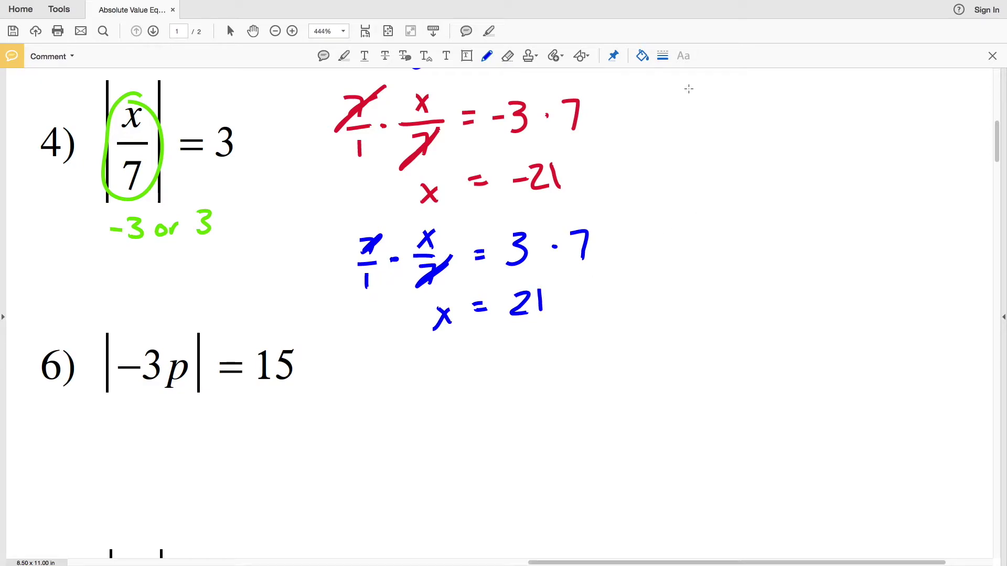
In black, write the final answer -21, 21 and box it
{"action": "left_click", "coordinate": [643, 56]}
{"action": "left_click", "coordinate": [547, 151]}
{"action": "left_click", "coordinate": [642, 55]}
{"action": "left_click_drag", "start_coordinate": [684, 198], "coordinate": [701, 198]}
{"action": "left_click_drag", "start_coordinate": [702, 188], "coordinate": [743, 227]}
{"action": "left_click_drag", "start_coordinate": [763, 186], "coordinate": [789, 207]}
{"action": "left_click_drag", "start_coordinate": [794, 181], "coordinate": [796, 210]}
{"action": "mouse_move", "coordinate": [670, 167]}
{"action": "left_mouse_down"}
{"action": "mouse_move", "coordinate": [670, 176]}
{"action": "mouse_move", "coordinate": [822, 160]}
{"action": "mouse_move", "coordinate": [700, 152]}
{"action": "mouse_move", "coordinate": [669, 168]}
{"action": "left_mouse_up"}
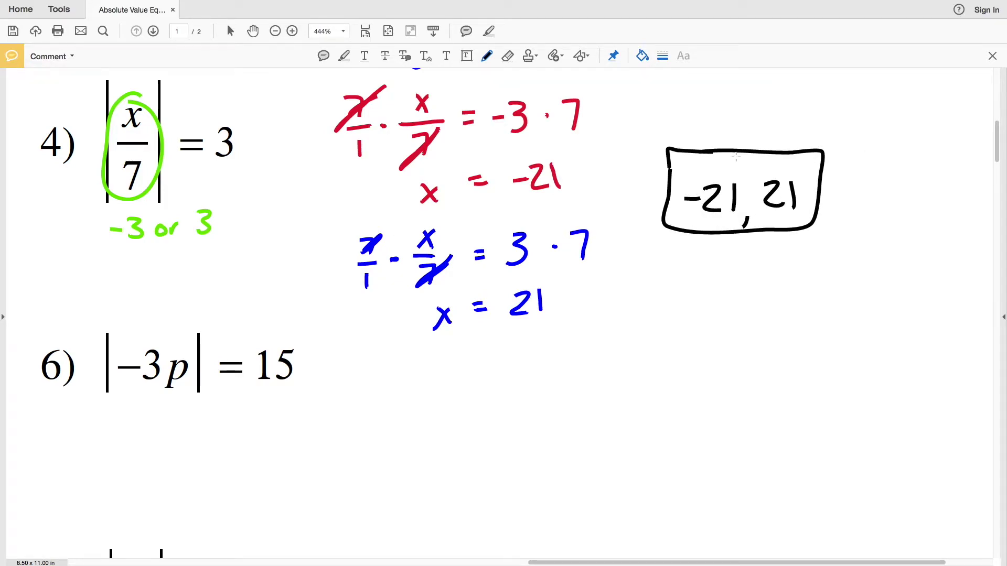
Scroll to problem 6 and, in green, underline −3p and write -15 or 15
{"action": "scroll", "coordinate": [633, 270], "scroll_direction": "down", "scroll_amount": 5}
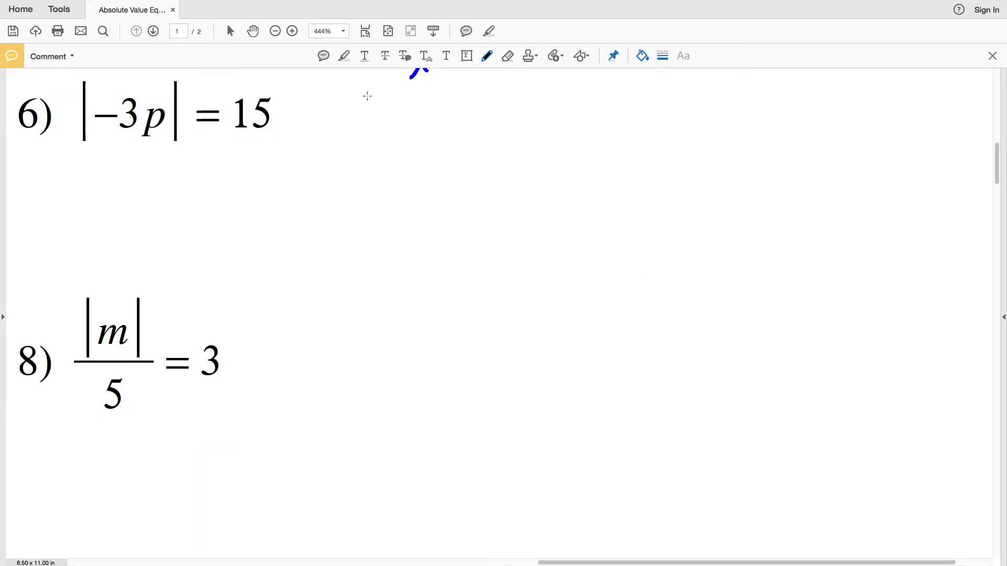
{"action": "left_click", "coordinate": [642, 56]}
{"action": "left_click", "coordinate": [635, 127]}
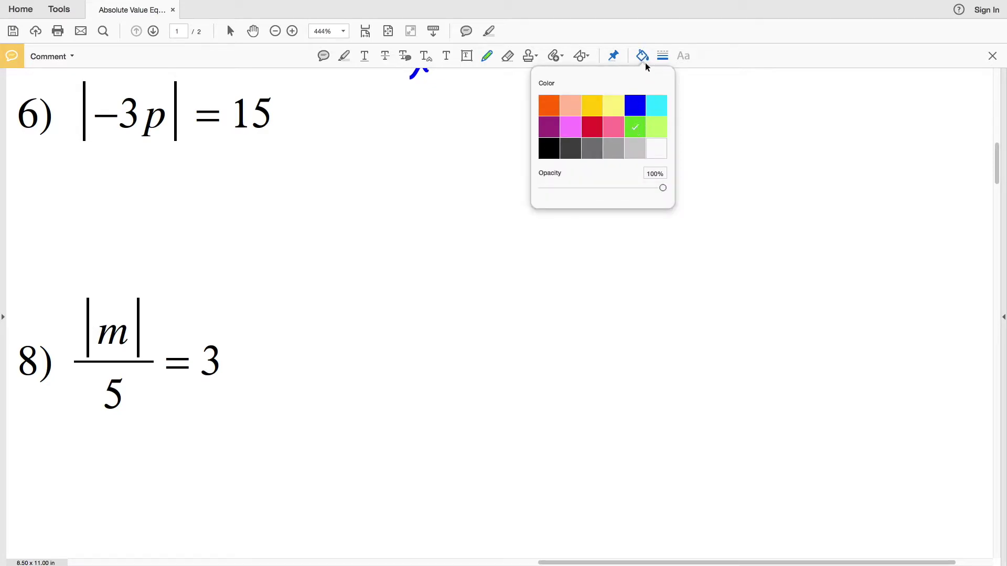
{"action": "left_click_drag", "start_coordinate": [103, 140], "coordinate": [165, 133]}
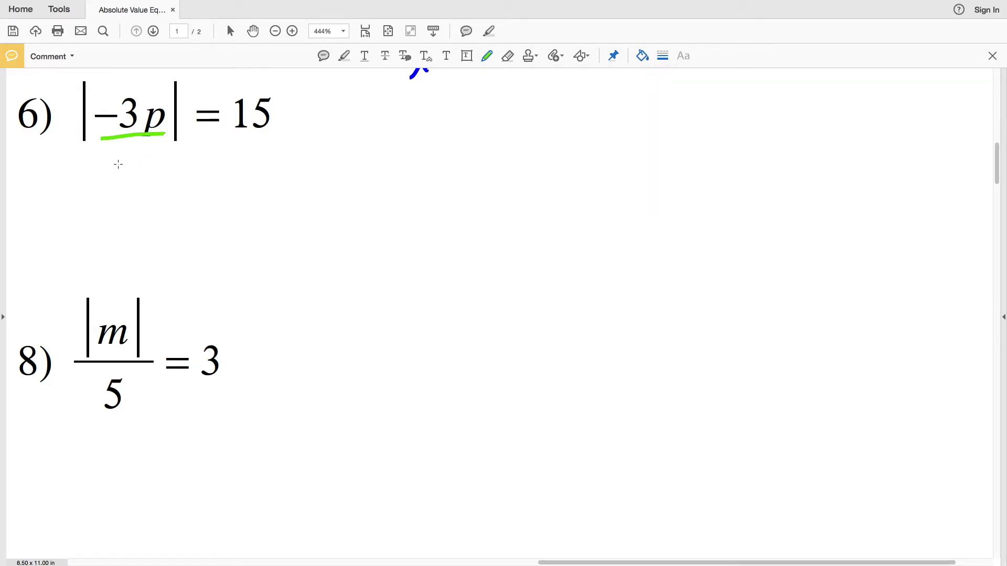
{"action": "mouse_move", "coordinate": [105, 155]}
{"action": "left_mouse_down"}
{"action": "mouse_move", "coordinate": [105, 177]}
{"action": "mouse_move", "coordinate": [123, 152]}
{"action": "mouse_move", "coordinate": [175, 171]}
{"action": "mouse_move", "coordinate": [193, 148]}
{"action": "left_mouse_up"}
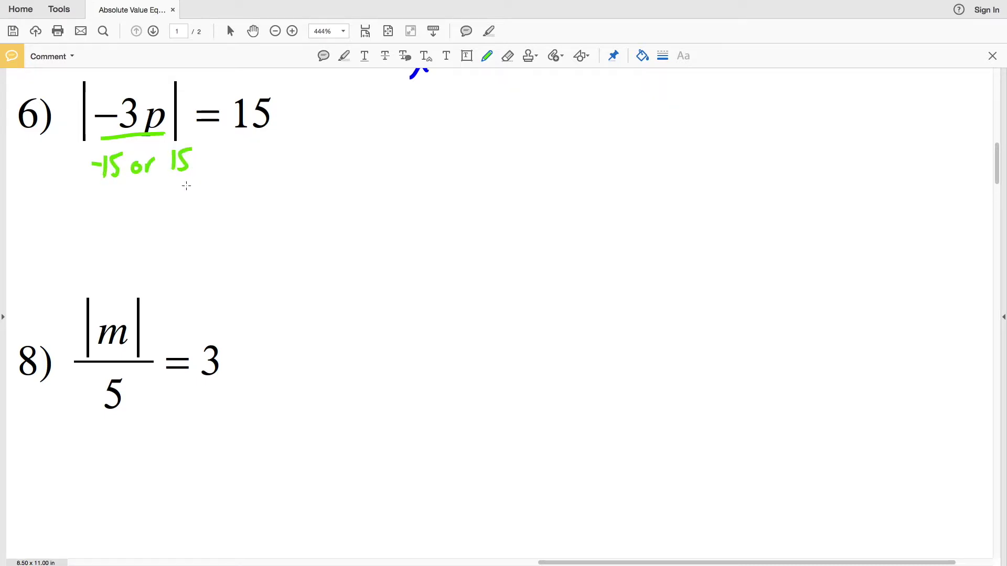
In red, write -3p = -15 beside problem 6
{"action": "left_click", "coordinate": [643, 55]}
{"action": "left_click", "coordinate": [595, 127]}
{"action": "left_click_drag", "start_coordinate": [349, 109], "coordinate": [378, 124]}
{"action": "left_click_drag", "start_coordinate": [391, 132], "coordinate": [436, 107]}
{"action": "left_click_drag", "start_coordinate": [424, 114], "coordinate": [437, 114]}
{"action": "left_click_drag", "start_coordinate": [452, 111], "coordinate": [469, 110]}
{"action": "mouse_move", "coordinate": [475, 103]}
{"action": "left_mouse_down"}
{"action": "mouse_move", "coordinate": [476, 120]}
{"action": "mouse_move", "coordinate": [488, 121]}
{"action": "left_mouse_up"}
Divide both red sides by -3 and write p = 5
{"action": "left_click_drag", "start_coordinate": [359, 128], "coordinate": [415, 129]}
{"action": "left_click_drag", "start_coordinate": [357, 148], "coordinate": [381, 156]}
{"action": "mouse_move", "coordinate": [470, 136]}
{"action": "left_mouse_down"}
{"action": "mouse_move", "coordinate": [504, 133]}
{"action": "mouse_move", "coordinate": [481, 150]}
{"action": "left_mouse_up"}
{"action": "mouse_move", "coordinate": [486, 139]}
{"action": "left_mouse_down"}
{"action": "mouse_move", "coordinate": [495, 148]}
{"action": "mouse_move", "coordinate": [486, 158]}
{"action": "left_mouse_up"}
{"action": "mouse_move", "coordinate": [393, 184]}
{"action": "left_mouse_down"}
{"action": "mouse_move", "coordinate": [408, 189]}
{"action": "mouse_move", "coordinate": [400, 198]}
{"action": "left_mouse_up"}
{"action": "mouse_move", "coordinate": [431, 177]}
{"action": "left_mouse_down"}
{"action": "mouse_move", "coordinate": [464, 192]}
{"action": "mouse_move", "coordinate": [488, 168]}
{"action": "left_mouse_up"}
In blue, write -3p = 15, divide by -3, and get p = -5
{"action": "mouse_move", "coordinate": [600, 104]}
{"action": "left_mouse_down"}
{"action": "mouse_move", "coordinate": [650, 110]}
{"action": "mouse_move", "coordinate": [639, 121]}
{"action": "left_mouse_up"}
{"action": "mouse_move", "coordinate": [665, 99]}
{"action": "left_mouse_down"}
{"action": "mouse_move", "coordinate": [702, 111]}
{"action": "mouse_move", "coordinate": [726, 91]}
{"action": "left_mouse_up"}
{"action": "mouse_move", "coordinate": [608, 121]}
{"action": "left_mouse_down"}
{"action": "mouse_move", "coordinate": [650, 117]}
{"action": "mouse_move", "coordinate": [627, 130]}
{"action": "left_mouse_up"}
{"action": "mouse_move", "coordinate": [631, 125]}
{"action": "left_mouse_down"}
{"action": "mouse_move", "coordinate": [640, 131]}
{"action": "mouse_move", "coordinate": [632, 140]}
{"action": "left_mouse_up"}
{"action": "mouse_move", "coordinate": [698, 119]}
{"action": "left_mouse_down"}
{"action": "mouse_move", "coordinate": [715, 117]}
{"action": "mouse_move", "coordinate": [718, 135]}
{"action": "mouse_move", "coordinate": [702, 143]}
{"action": "left_mouse_up"}
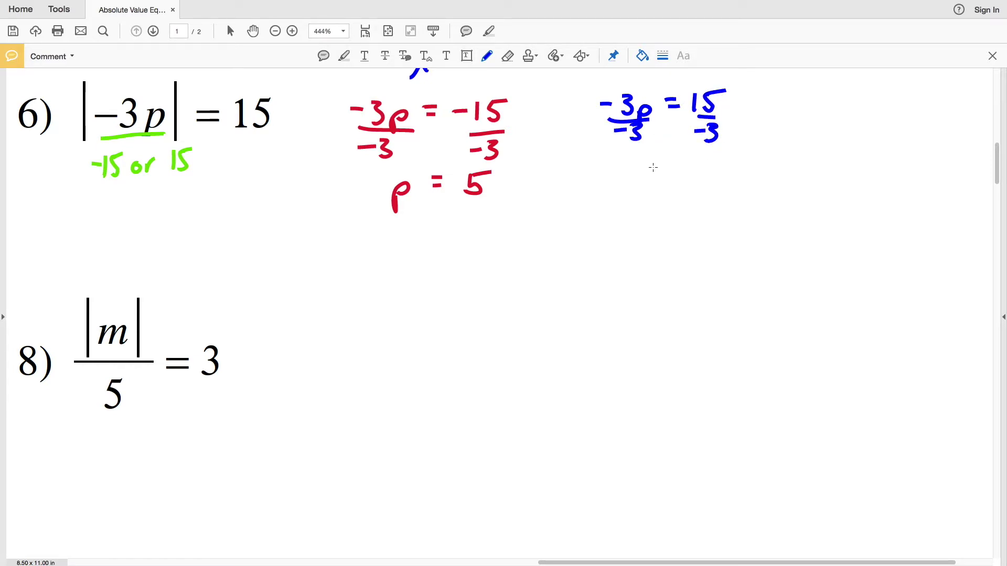
{"action": "left_click_drag", "start_coordinate": [646, 168], "coordinate": [687, 159]}
{"action": "left_click_drag", "start_coordinate": [680, 166], "coordinate": [713, 159]}
{"action": "left_click_drag", "start_coordinate": [720, 151], "coordinate": [720, 172]}
{"action": "left_click_drag", "start_coordinate": [722, 152], "coordinate": [744, 149]}
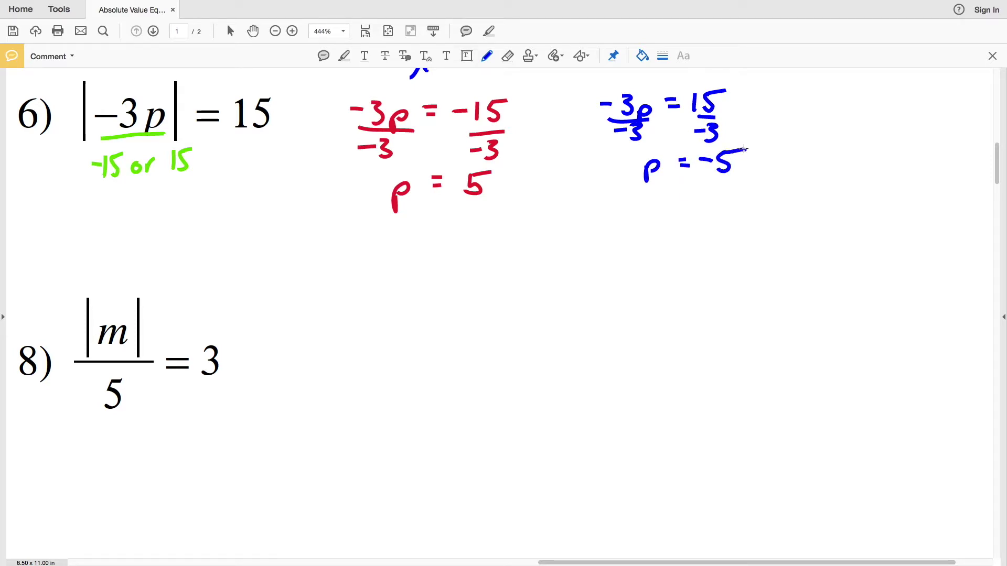
In black, write the final answer -5, 5 and box it
{"action": "left_click", "coordinate": [641, 56]}
{"action": "left_click", "coordinate": [641, 59]}
{"action": "left_click_drag", "start_coordinate": [517, 244], "coordinate": [532, 243]}
{"action": "mouse_move", "coordinate": [540, 231]}
{"action": "left_mouse_down"}
{"action": "mouse_move", "coordinate": [539, 252]}
{"action": "mouse_move", "coordinate": [574, 227]}
{"action": "mouse_move", "coordinate": [595, 252]}
{"action": "mouse_move", "coordinate": [626, 224]}
{"action": "left_mouse_up"}
{"action": "mouse_move", "coordinate": [514, 220]}
{"action": "left_mouse_down"}
{"action": "mouse_move", "coordinate": [624, 268]}
{"action": "mouse_move", "coordinate": [540, 216]}
{"action": "left_mouse_up"}
Scroll to problem 8, undo the stray green marks around |m|, and switch the ink to blue
{"action": "scroll", "coordinate": [544, 313], "scroll_direction": "down", "scroll_amount": 5}
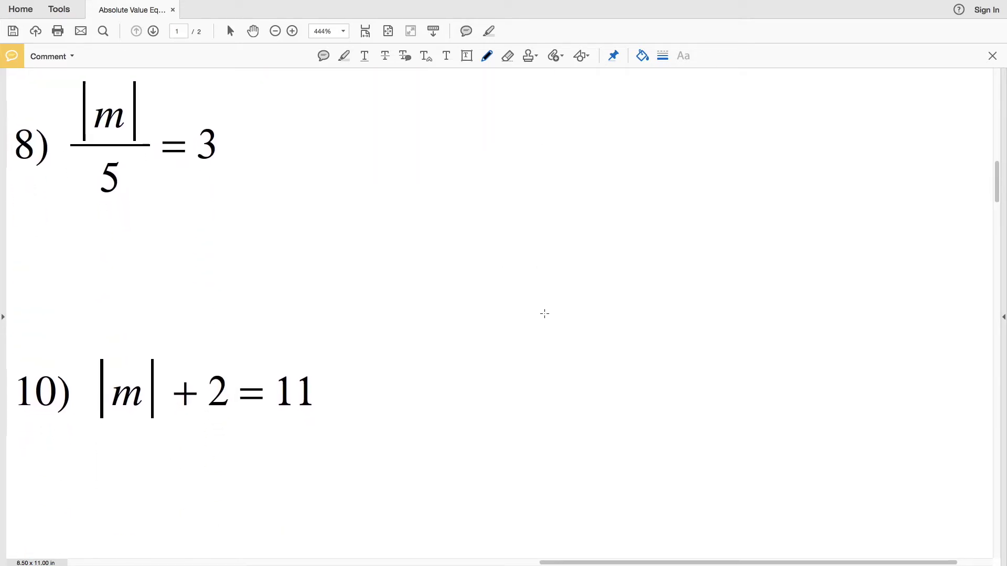
{"action": "scroll", "coordinate": [544, 313], "scroll_direction": "left", "scroll_amount": 1}
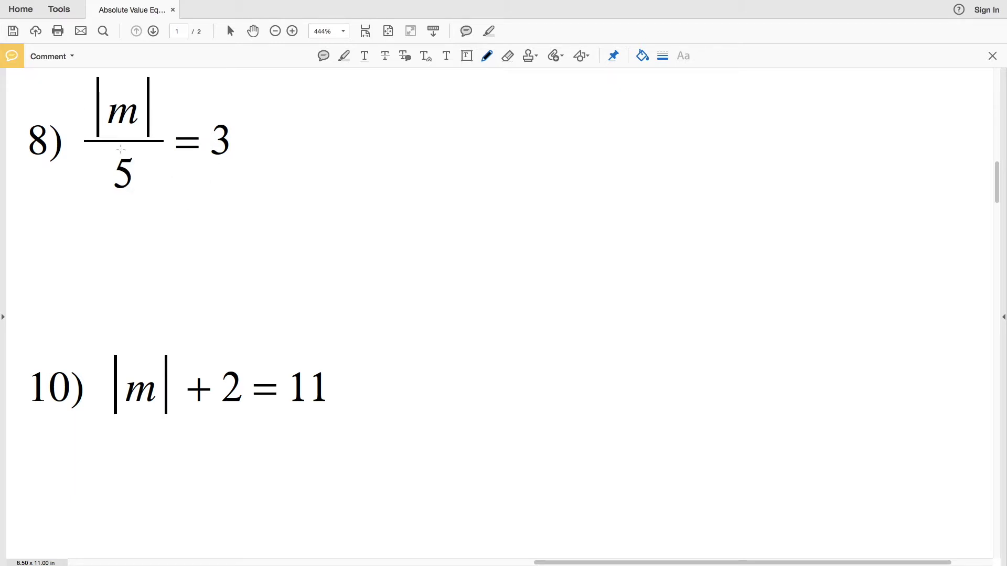
{"action": "mouse_move", "coordinate": [151, 79]}
{"action": "left_mouse_down"}
{"action": "mouse_move", "coordinate": [74, 113]}
{"action": "mouse_move", "coordinate": [170, 131]}
{"action": "mouse_move", "coordinate": [126, 78]}
{"action": "left_mouse_up"}
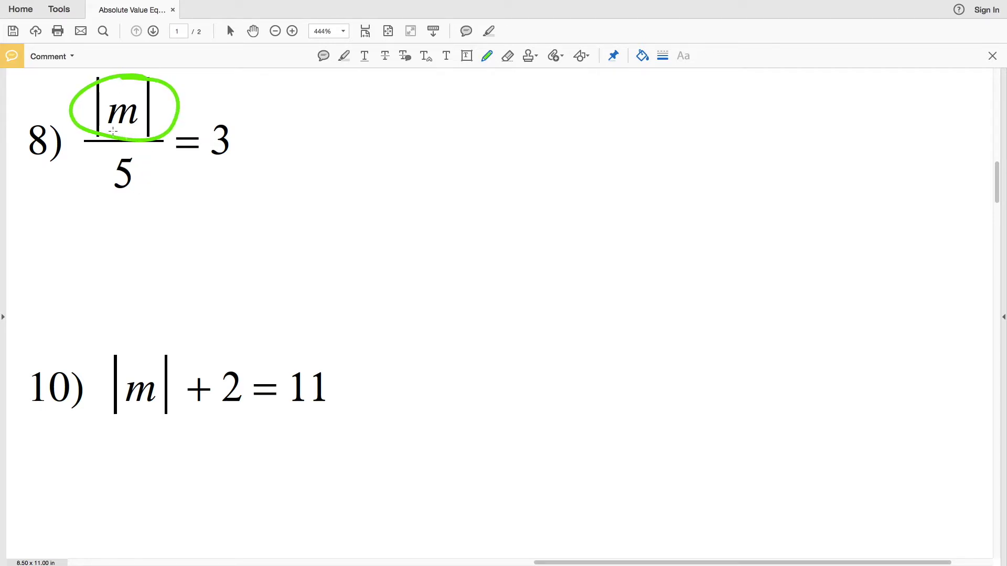
{"action": "left_click_drag", "start_coordinate": [119, 127], "coordinate": [144, 126]}
{"action": "key", "text": "ctrl+z"}
{"action": "left_click", "coordinate": [645, 58]}
{"action": "left_click", "coordinate": [635, 105]}
Multiply both sides of problem 8 by 5/1 and cross out the cancelling 5s
{"action": "left_click", "coordinate": [79, 138]}
{"action": "mouse_move", "coordinate": [54, 109]}
{"action": "left_mouse_down"}
{"action": "mouse_move", "coordinate": [62, 118]}
{"action": "mouse_move", "coordinate": [51, 127]}
{"action": "left_mouse_up"}
{"action": "left_click_drag", "start_coordinate": [51, 109], "coordinate": [78, 107]}
{"action": "mouse_move", "coordinate": [47, 146]}
{"action": "left_mouse_down"}
{"action": "mouse_move", "coordinate": [67, 142]}
{"action": "mouse_move", "coordinate": [59, 185]}
{"action": "left_mouse_up"}
{"action": "left_click", "coordinate": [246, 141]}
{"action": "mouse_move", "coordinate": [273, 125]}
{"action": "left_mouse_down"}
{"action": "mouse_move", "coordinate": [277, 138]}
{"action": "mouse_move", "coordinate": [262, 148]}
{"action": "left_mouse_up"}
{"action": "left_click_drag", "start_coordinate": [264, 125], "coordinate": [288, 123]}
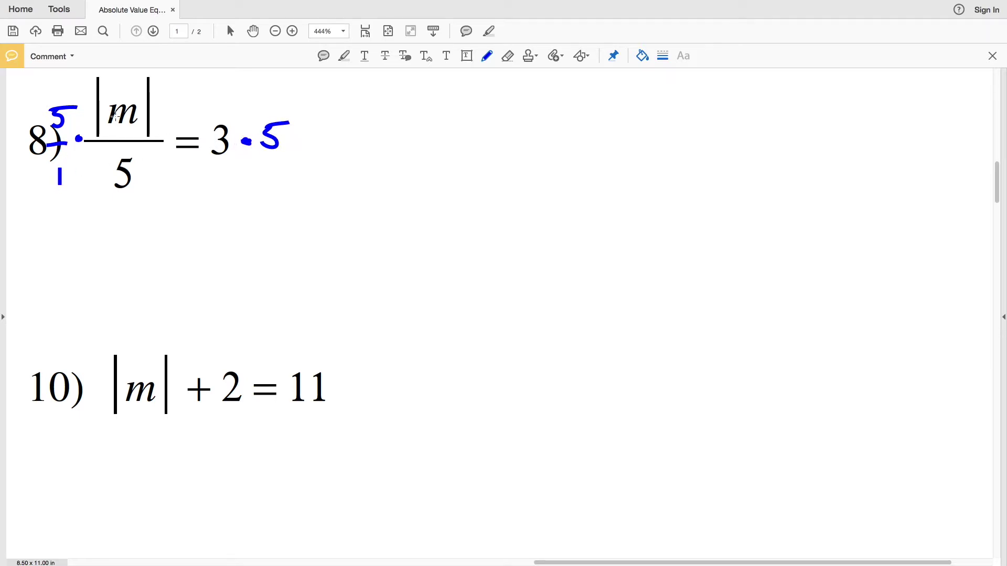
{"action": "mouse_move", "coordinate": [79, 103]}
{"action": "left_mouse_down"}
{"action": "mouse_move", "coordinate": [47, 134]}
{"action": "mouse_move", "coordinate": [79, 105]}
{"action": "left_mouse_up"}
{"action": "left_click_drag", "start_coordinate": [144, 152], "coordinate": [111, 192]}
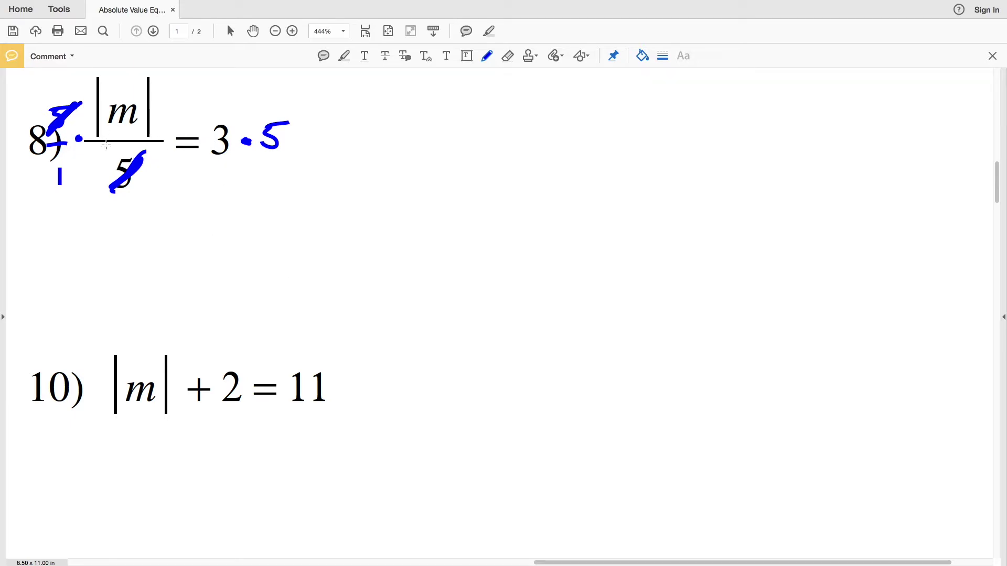
Write |m| = 15 below the fraction
{"action": "mouse_move", "coordinate": [108, 219]}
{"action": "left_mouse_down"}
{"action": "mouse_move", "coordinate": [110, 247]}
{"action": "mouse_move", "coordinate": [122, 238]}
{"action": "mouse_move", "coordinate": [136, 254]}
{"action": "left_mouse_up"}
{"action": "left_click_drag", "start_coordinate": [147, 216], "coordinate": [148, 259]}
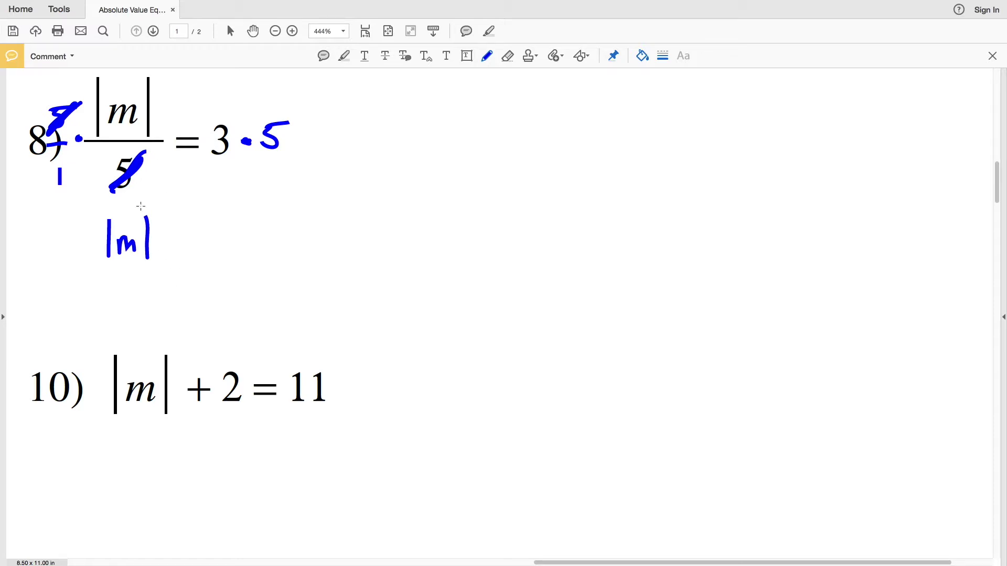
{"action": "left_click_drag", "start_coordinate": [176, 224], "coordinate": [198, 223]}
{"action": "mouse_move", "coordinate": [185, 234]}
{"action": "left_mouse_down"}
{"action": "mouse_move", "coordinate": [227, 222]}
{"action": "mouse_move", "coordinate": [245, 236]}
{"action": "mouse_move", "coordinate": [259, 208]}
{"action": "left_mouse_up"}
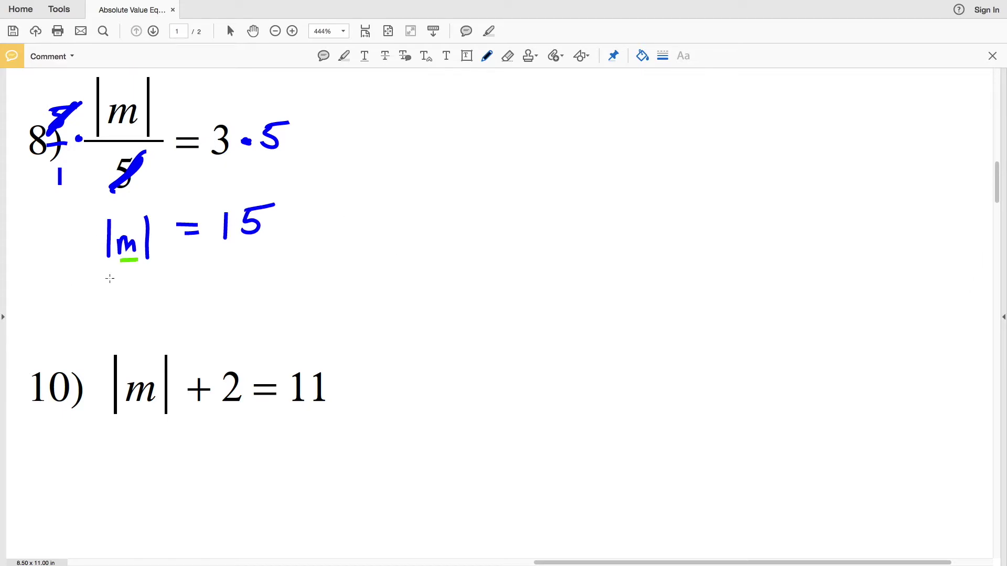
Write the solutions -15, 15 and draw a box around them
{"action": "mouse_move", "coordinate": [136, 299]}
{"action": "left_mouse_down"}
{"action": "mouse_move", "coordinate": [156, 299]}
{"action": "mouse_move", "coordinate": [162, 316]}
{"action": "mouse_move", "coordinate": [186, 306]}
{"action": "mouse_move", "coordinate": [178, 293]}
{"action": "mouse_move", "coordinate": [203, 286]}
{"action": "mouse_move", "coordinate": [207, 327]}
{"action": "left_mouse_up"}
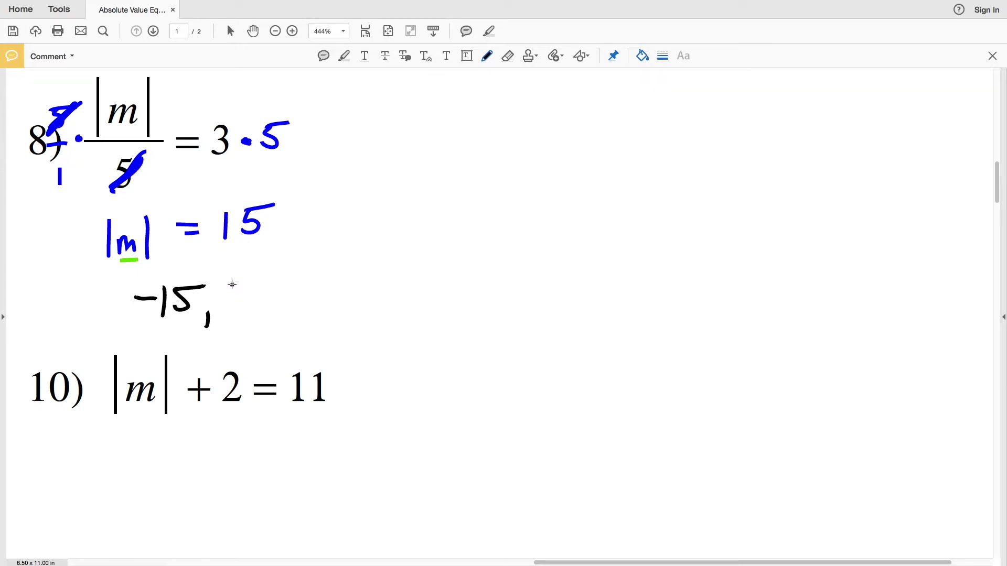
{"action": "left_click_drag", "start_coordinate": [232, 283], "coordinate": [232, 309]}
{"action": "mouse_move", "coordinate": [249, 282]}
{"action": "left_mouse_down"}
{"action": "mouse_move", "coordinate": [247, 303]}
{"action": "mouse_move", "coordinate": [273, 278]}
{"action": "left_mouse_up"}
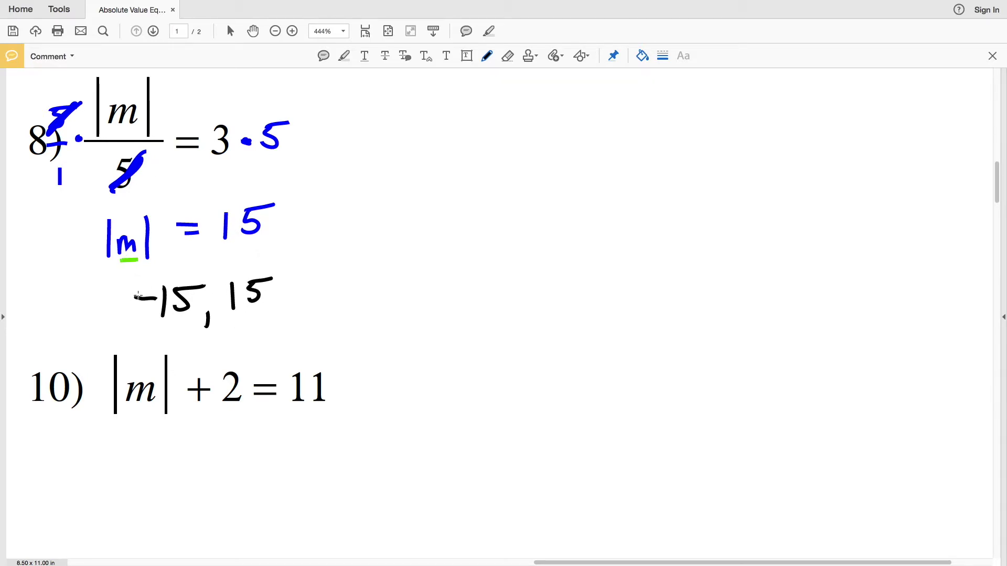
{"action": "mouse_move", "coordinate": [127, 276]}
{"action": "left_mouse_down"}
{"action": "mouse_move", "coordinate": [211, 333]}
{"action": "mouse_move", "coordinate": [289, 328]}
{"action": "mouse_move", "coordinate": [294, 254]}
{"action": "mouse_move", "coordinate": [127, 276]}
{"action": "left_mouse_up"}
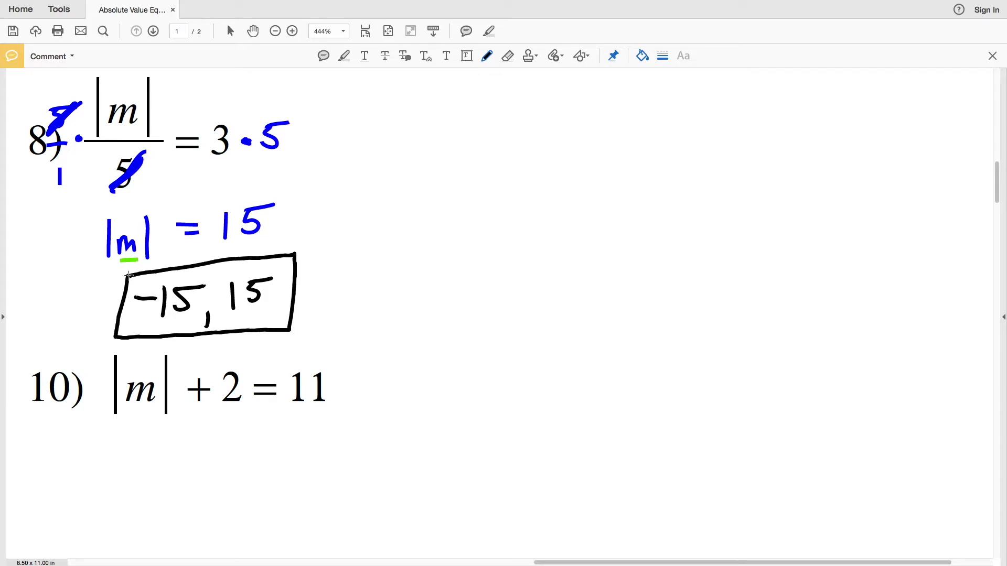
{"action": "scroll", "coordinate": [170, 257], "scroll_direction": "down", "scroll_amount": 5}
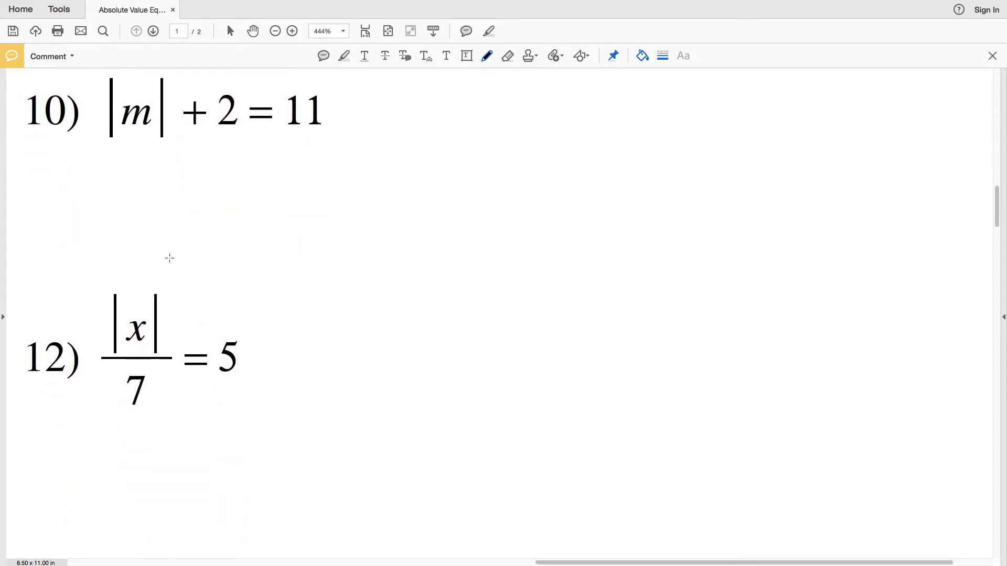
In blue ink, write -2 under both sides of problem 10 and underline them
{"action": "scroll", "coordinate": [169, 258], "scroll_direction": "down", "scroll_amount": 1}
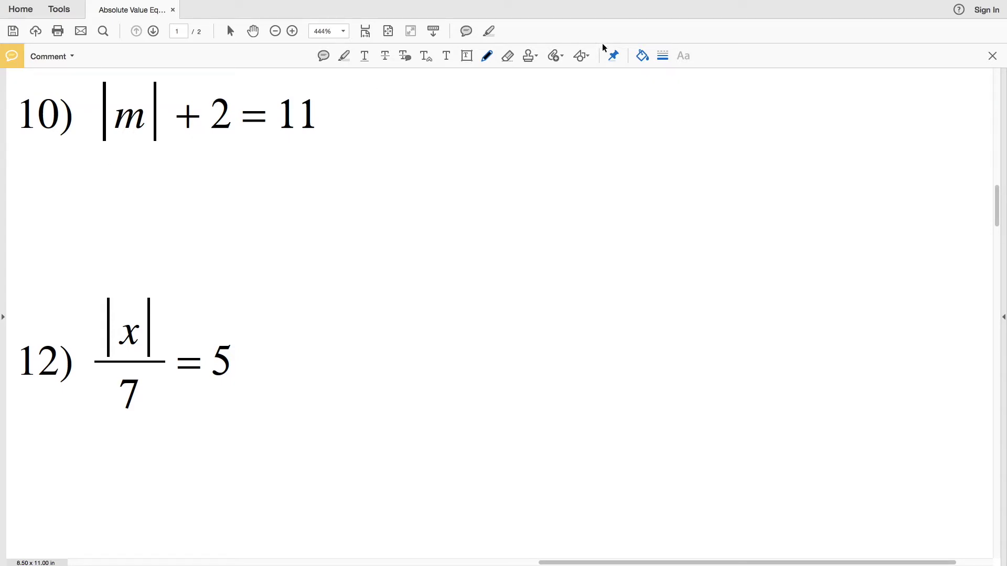
{"action": "left_click", "coordinate": [645, 62]}
{"action": "left_click", "coordinate": [636, 105]}
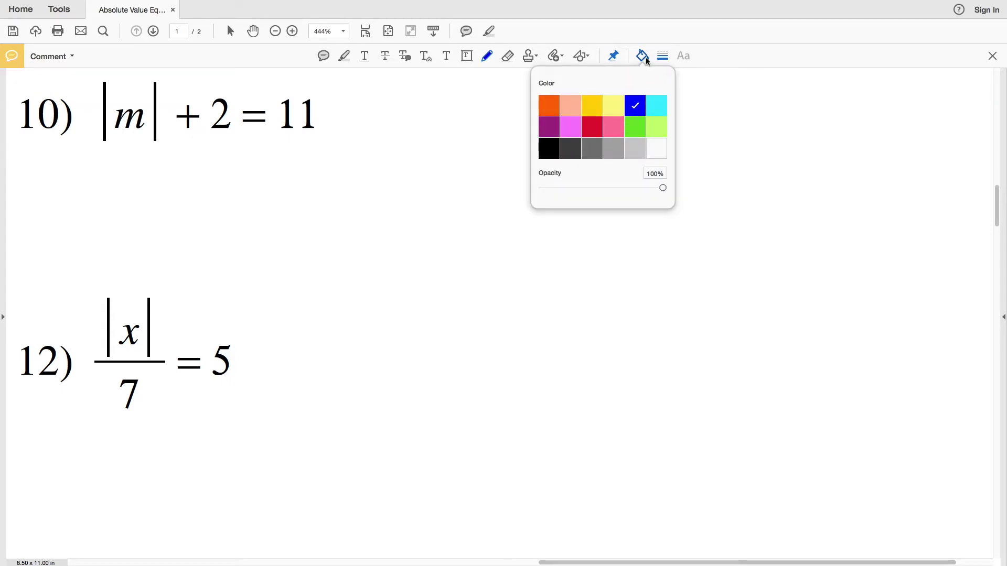
{"action": "left_click_drag", "start_coordinate": [186, 147], "coordinate": [200, 148]}
{"action": "left_click_drag", "start_coordinate": [210, 140], "coordinate": [229, 156]}
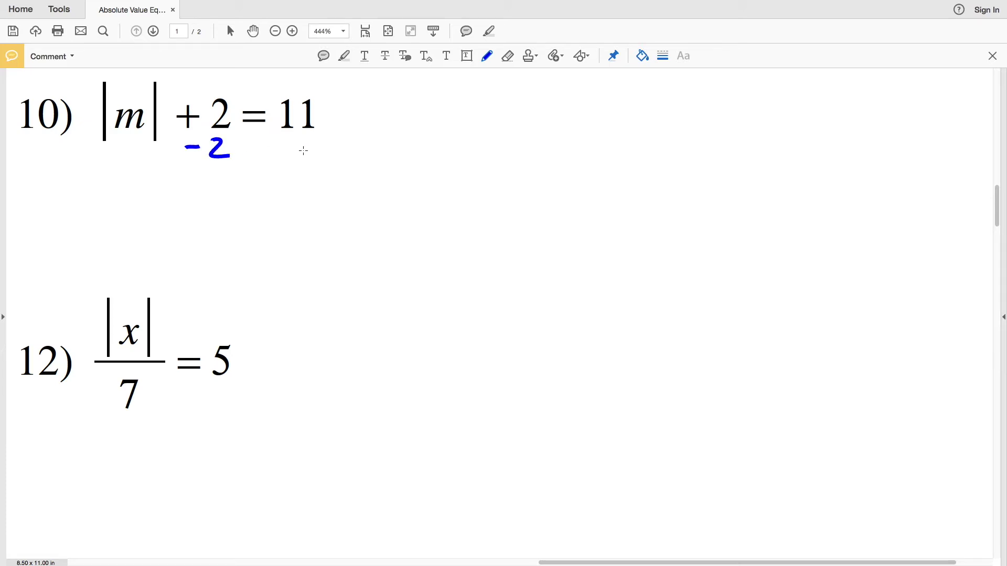
{"action": "left_click_drag", "start_coordinate": [303, 136], "coordinate": [326, 163]}
{"action": "left_click_drag", "start_coordinate": [188, 165], "coordinate": [239, 168]}
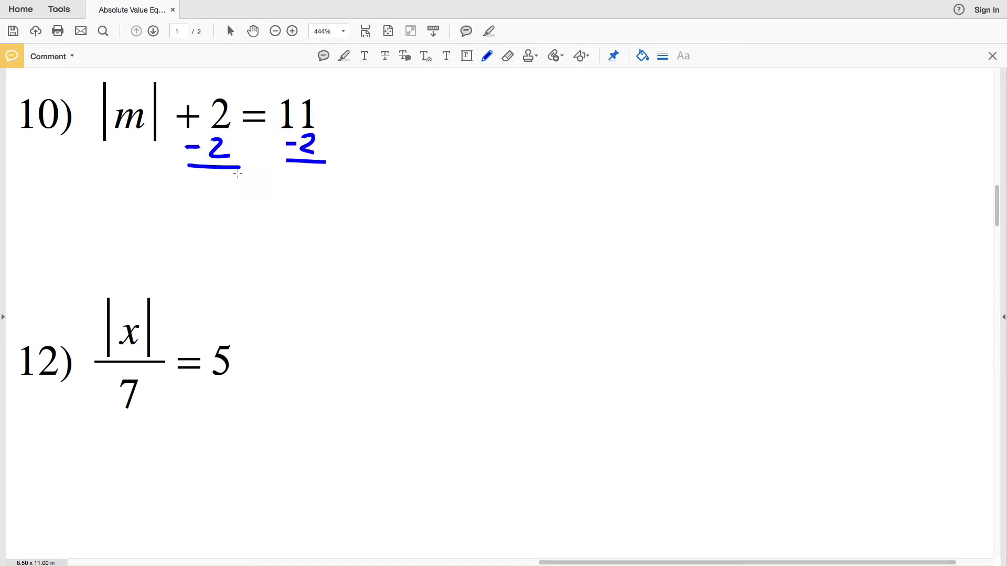
Write |m| = 9 below, then write and box the solutions -9, 9
{"action": "mouse_move", "coordinate": [180, 184]}
{"action": "left_mouse_down"}
{"action": "mouse_move", "coordinate": [178, 227]}
{"action": "mouse_move", "coordinate": [200, 209]}
{"action": "mouse_move", "coordinate": [214, 224]}
{"action": "left_mouse_up"}
{"action": "mouse_move", "coordinate": [225, 185]}
{"action": "left_mouse_down"}
{"action": "mouse_move", "coordinate": [226, 226]}
{"action": "mouse_move", "coordinate": [260, 198]}
{"action": "mouse_move", "coordinate": [263, 207]}
{"action": "mouse_move", "coordinate": [302, 202]}
{"action": "mouse_move", "coordinate": [301, 213]}
{"action": "left_mouse_up"}
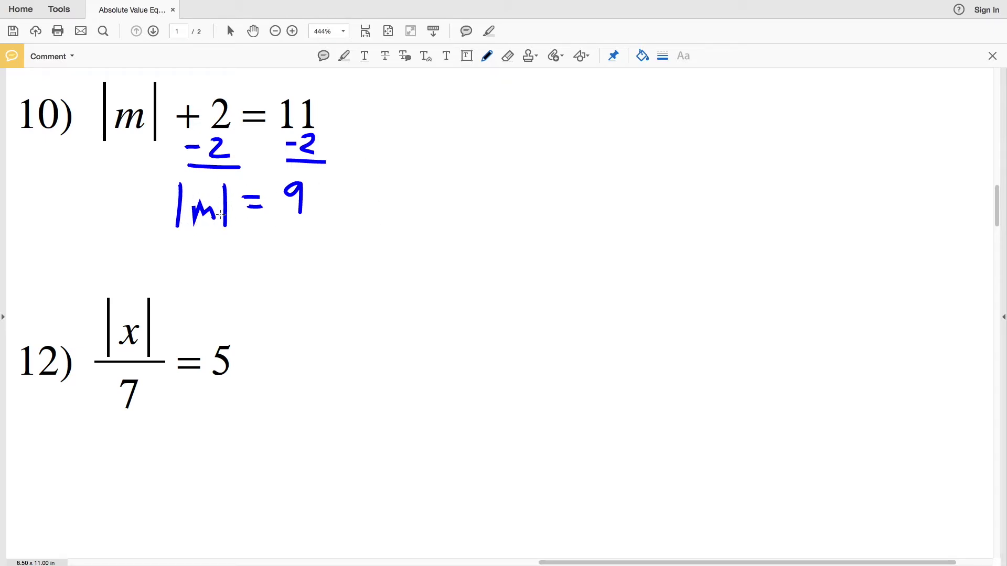
{"action": "mouse_move", "coordinate": [212, 254]}
{"action": "left_mouse_down"}
{"action": "mouse_move", "coordinate": [236, 248]}
{"action": "mouse_move", "coordinate": [255, 269]}
{"action": "left_mouse_up"}
{"action": "left_click_drag", "start_coordinate": [294, 240], "coordinate": [302, 265]}
{"action": "mouse_move", "coordinate": [208, 237]}
{"action": "left_mouse_down"}
{"action": "mouse_move", "coordinate": [205, 279]}
{"action": "mouse_move", "coordinate": [325, 225]}
{"action": "mouse_move", "coordinate": [205, 235]}
{"action": "left_mouse_up"}
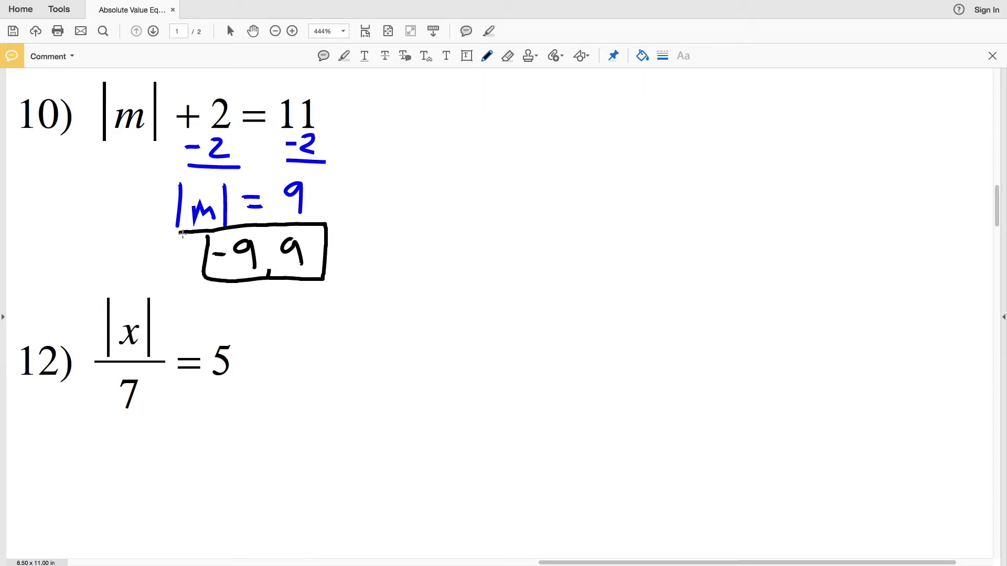
{"action": "scroll", "coordinate": [338, 353], "scroll_direction": "down", "scroll_amount": 5}
In blue ink, multiply both sides of problem 12 by 7/1 and cross out the cancelling 7s
{"action": "scroll", "coordinate": [337, 354], "scroll_direction": "left", "scroll_amount": 2}
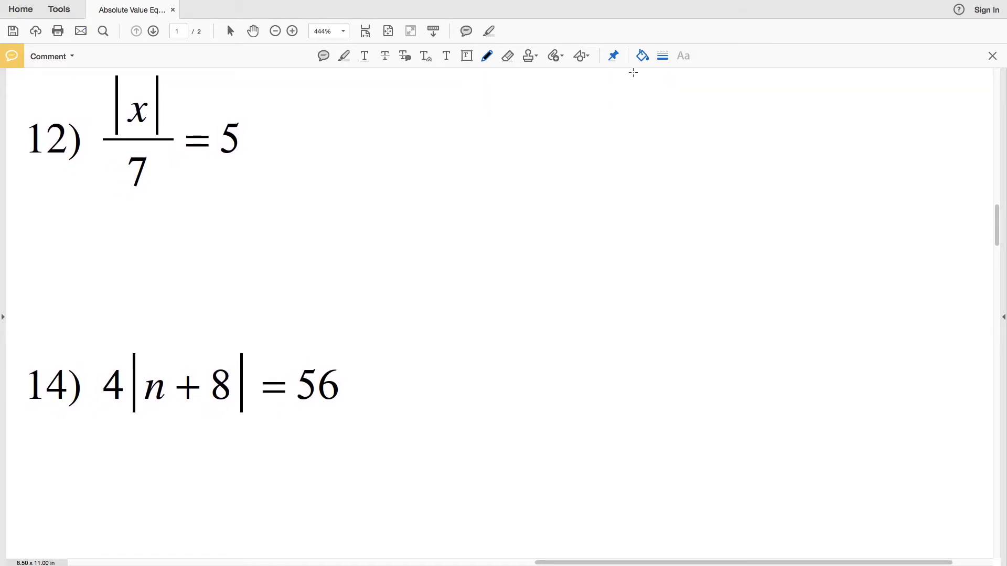
{"action": "left_click", "coordinate": [643, 56]}
{"action": "left_click", "coordinate": [635, 106]}
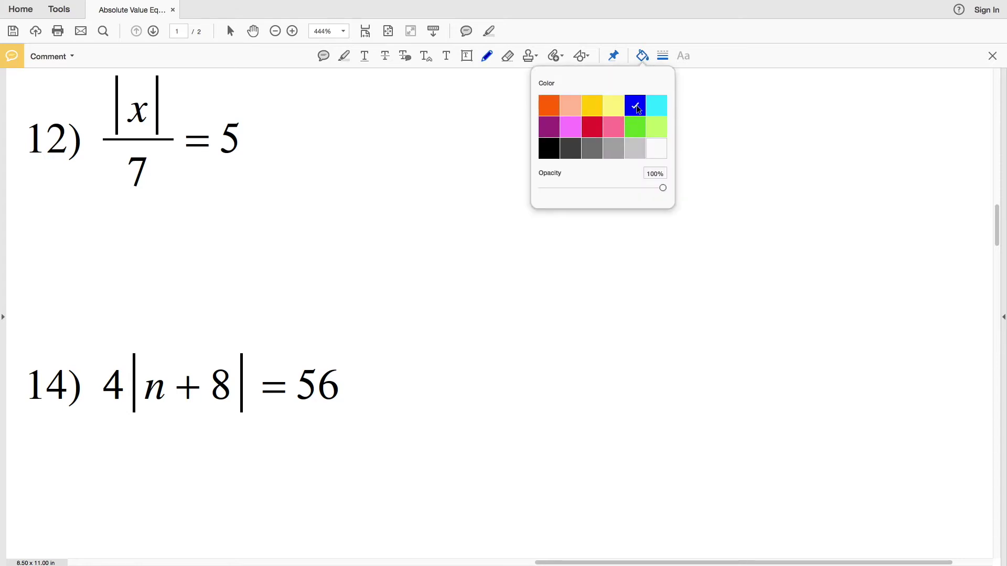
{"action": "left_click", "coordinate": [645, 55]}
{"action": "mouse_move", "coordinate": [72, 110]}
{"action": "left_mouse_down"}
{"action": "mouse_move", "coordinate": [81, 129]}
{"action": "mouse_move", "coordinate": [69, 139]}
{"action": "mouse_move", "coordinate": [92, 140]}
{"action": "mouse_move", "coordinate": [80, 170]}
{"action": "left_mouse_up"}
{"action": "left_click", "coordinate": [262, 138]}
{"action": "left_click_drag", "start_coordinate": [276, 122], "coordinate": [287, 151]}
{"action": "left_click_drag", "start_coordinate": [61, 141], "coordinate": [99, 105]}
{"action": "left_click_drag", "start_coordinate": [113, 186], "coordinate": [150, 153]}
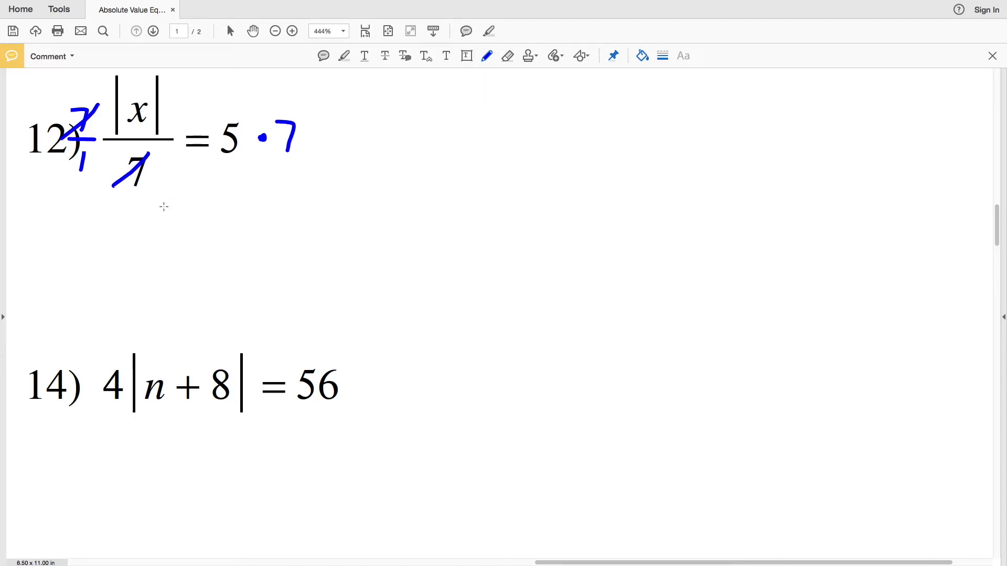
Write |x| = 35 below problem 12's fraction
{"action": "left_click_drag", "start_coordinate": [134, 224], "coordinate": [129, 247]}
{"action": "mouse_move", "coordinate": [146, 227]}
{"action": "left_mouse_down"}
{"action": "mouse_move", "coordinate": [159, 243]}
{"action": "mouse_move", "coordinate": [146, 243]}
{"action": "left_mouse_up"}
{"action": "mouse_move", "coordinate": [175, 206]}
{"action": "left_mouse_down"}
{"action": "mouse_move", "coordinate": [176, 246]}
{"action": "mouse_move", "coordinate": [208, 218]}
{"action": "left_mouse_up"}
{"action": "mouse_move", "coordinate": [200, 229]}
{"action": "left_mouse_down"}
{"action": "mouse_move", "coordinate": [240, 218]}
{"action": "mouse_move", "coordinate": [225, 231]}
{"action": "mouse_move", "coordinate": [253, 233]}
{"action": "mouse_move", "coordinate": [285, 202]}
{"action": "left_mouse_up"}
Switch the ink to black, then write and box the answer -35, 35
{"action": "left_click", "coordinate": [643, 56]}
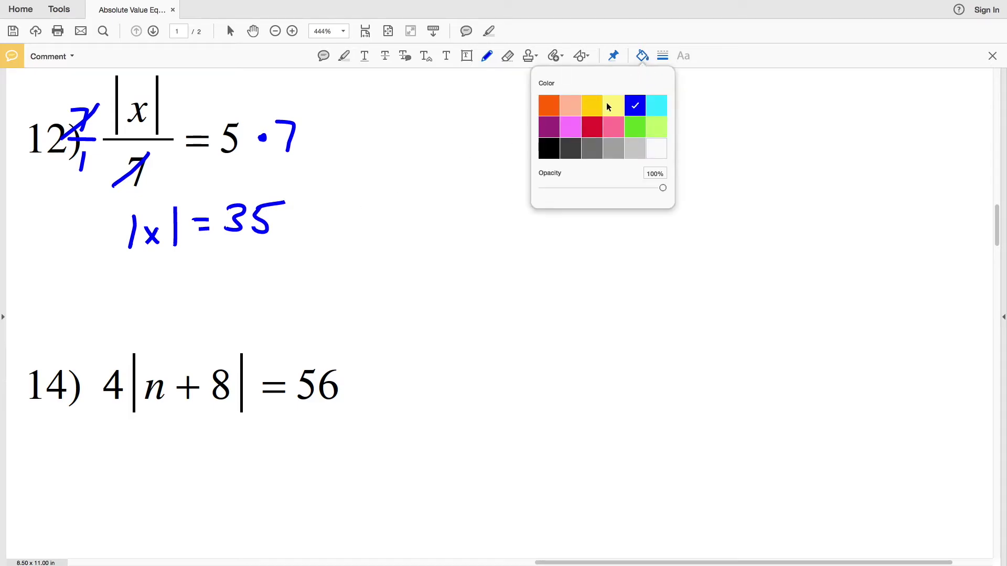
{"action": "left_click", "coordinate": [549, 148]}
{"action": "left_click", "coordinate": [643, 57]}
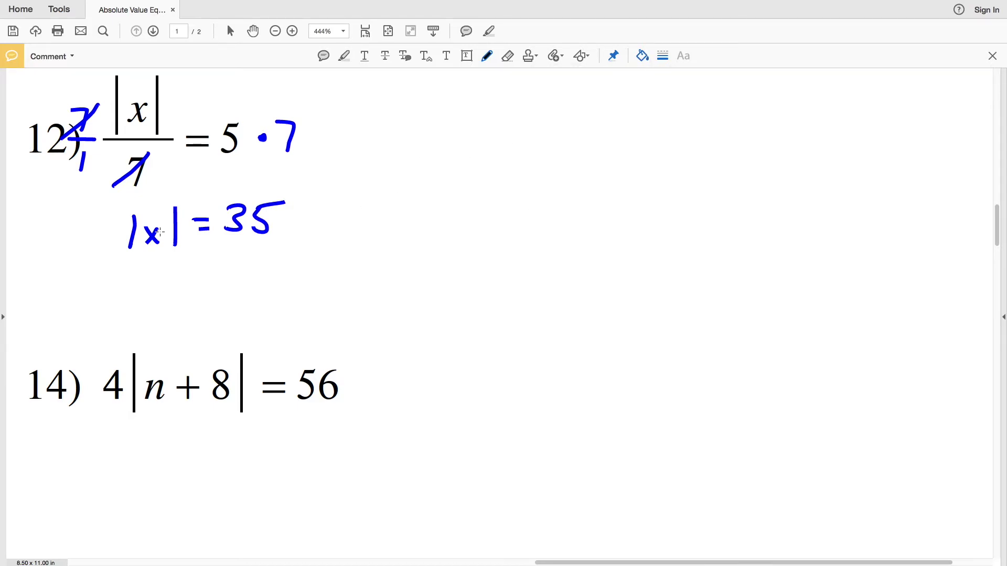
{"action": "mouse_move", "coordinate": [135, 286]}
{"action": "left_mouse_down"}
{"action": "mouse_move", "coordinate": [164, 284]}
{"action": "mouse_move", "coordinate": [149, 299]}
{"action": "left_mouse_up"}
{"action": "left_click_drag", "start_coordinate": [171, 277], "coordinate": [164, 299]}
{"action": "mouse_move", "coordinate": [169, 277]}
{"action": "left_mouse_down"}
{"action": "mouse_move", "coordinate": [231, 280]}
{"action": "mouse_move", "coordinate": [215, 298]}
{"action": "mouse_move", "coordinate": [230, 298]}
{"action": "mouse_move", "coordinate": [259, 273]}
{"action": "left_mouse_up"}
{"action": "mouse_move", "coordinate": [128, 272]}
{"action": "left_mouse_down"}
{"action": "mouse_move", "coordinate": [125, 290]}
{"action": "mouse_move", "coordinate": [225, 317]}
{"action": "mouse_move", "coordinate": [272, 260]}
{"action": "mouse_move", "coordinate": [132, 259]}
{"action": "mouse_move", "coordinate": [122, 275]}
{"action": "left_mouse_up"}
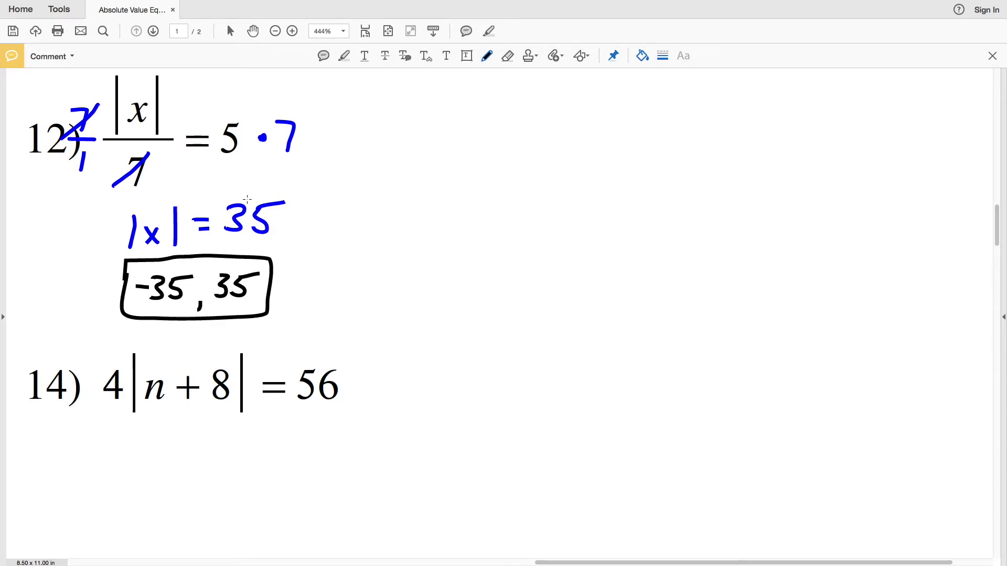